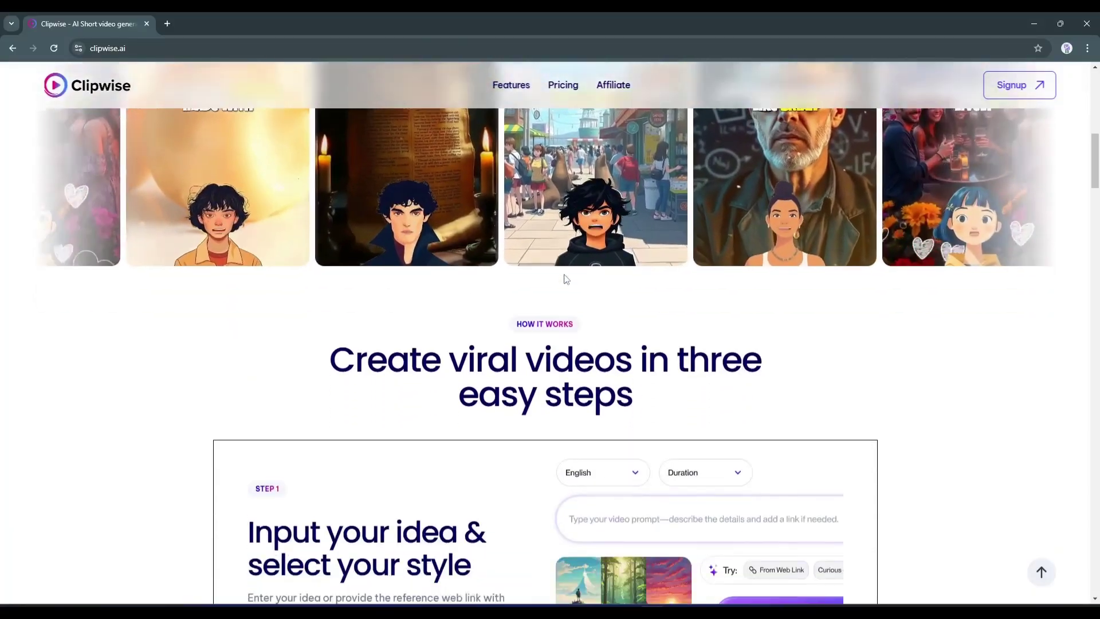
- Read through Steps 1–3 and 'Download, share and get viral', highlighting the Step 1 and Step 2 headings
{"action": "scroll", "coordinate": [547, 301], "scroll_direction": "down", "scroll_amount": 3}
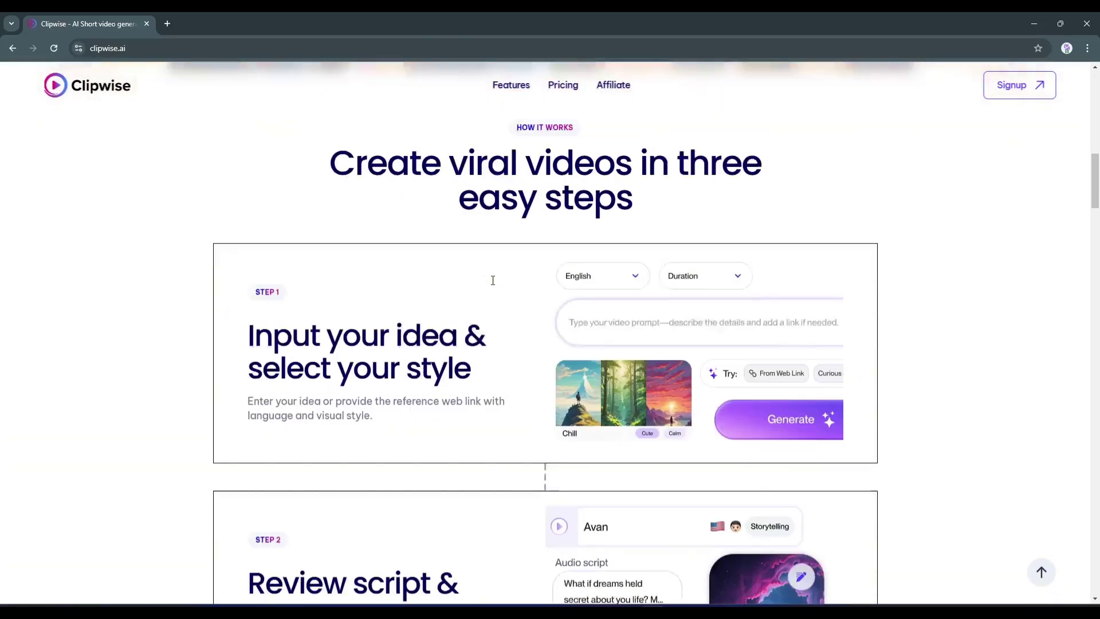
{"action": "left_click_drag", "start_coordinate": [290, 253], "coordinate": [491, 290]}
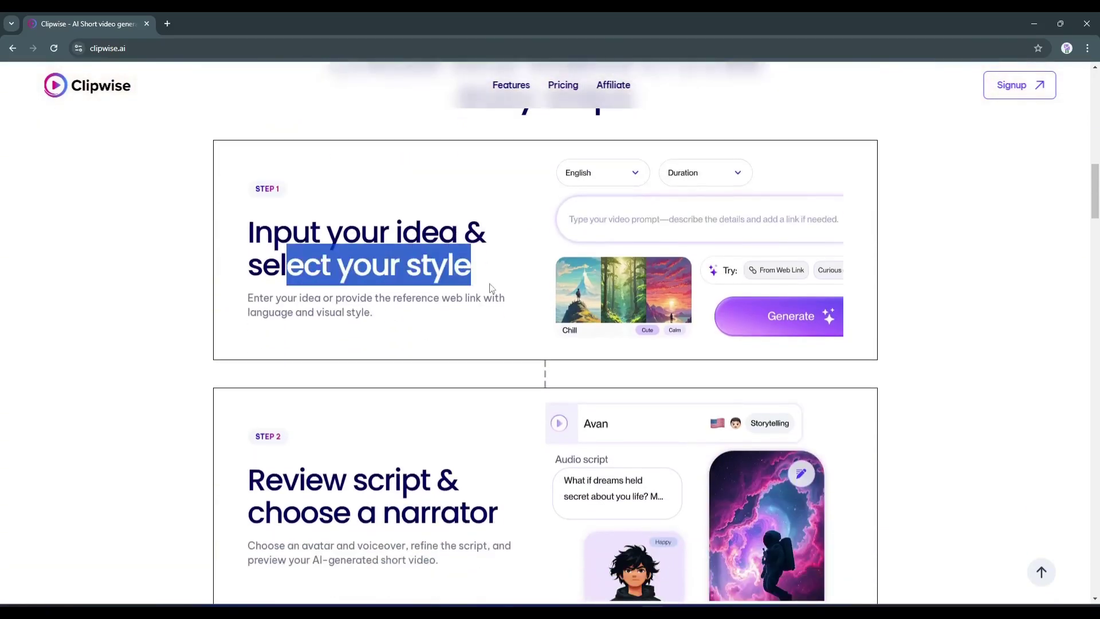
{"action": "left_click", "coordinate": [406, 309]}
{"action": "scroll", "coordinate": [406, 309], "scroll_direction": "down", "scroll_amount": 3}
{"action": "left_click_drag", "start_coordinate": [285, 312], "coordinate": [446, 354]}
{"action": "left_click", "coordinate": [445, 354]}
{"action": "scroll", "coordinate": [440, 370], "scroll_direction": "down", "scroll_amount": 3}
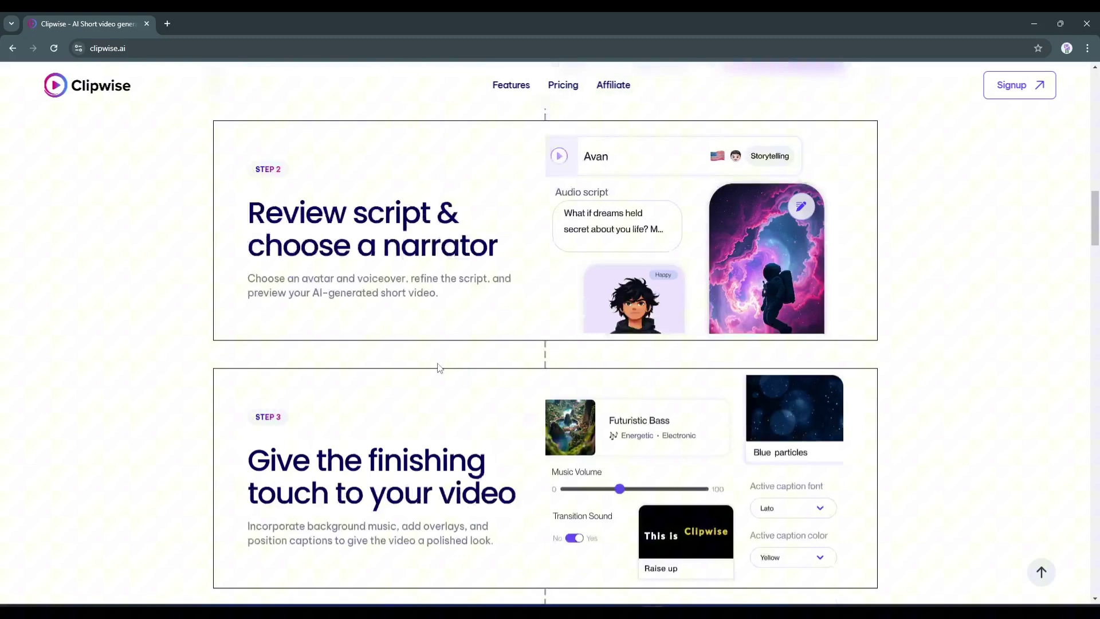
{"action": "scroll", "coordinate": [418, 392], "scroll_direction": "down", "scroll_amount": 5}
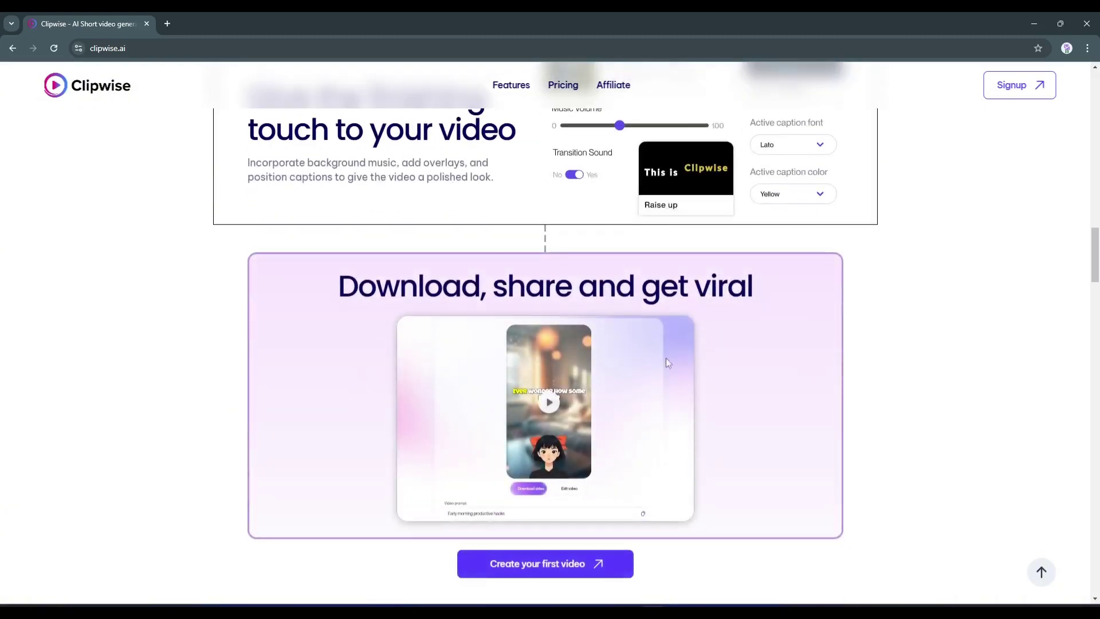
{"action": "scroll", "coordinate": [666, 357], "scroll_direction": "down", "scroll_amount": 2}
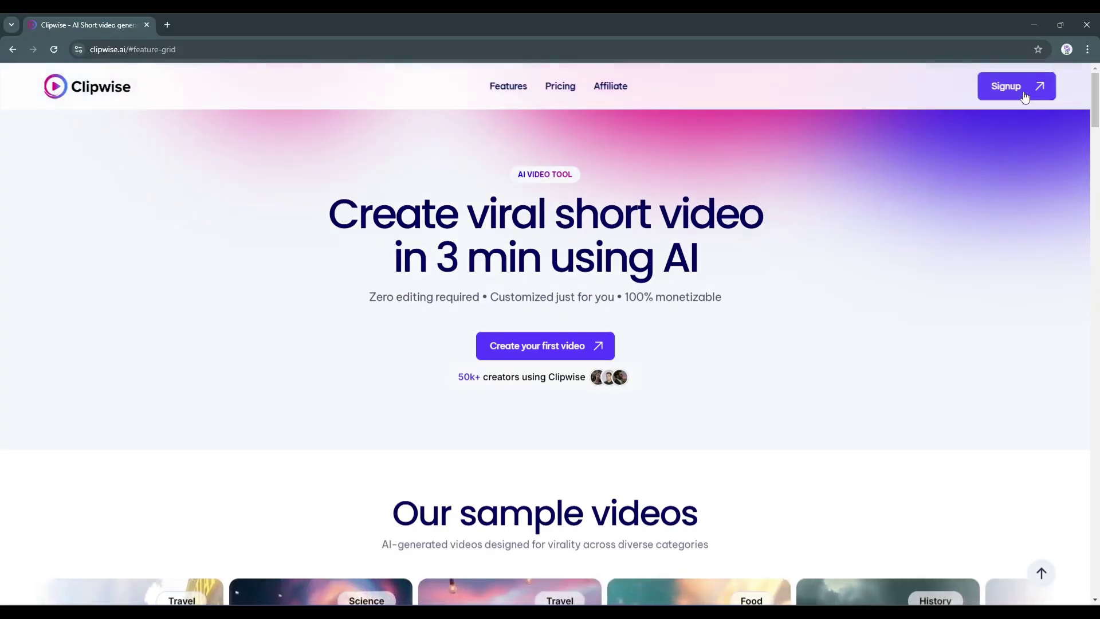
- Sign up to enter the Clipwise AI Video Creator studio
{"action": "left_click", "coordinate": [1025, 98]}
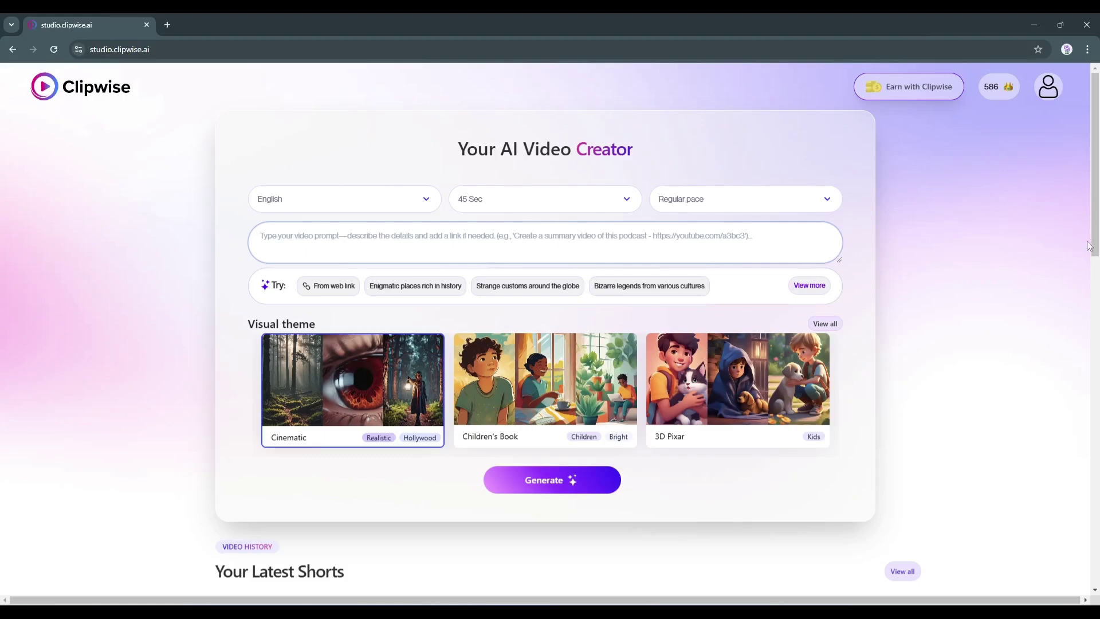
{"action": "scroll", "coordinate": [233, 201], "scroll_direction": "down", "scroll_amount": 15}
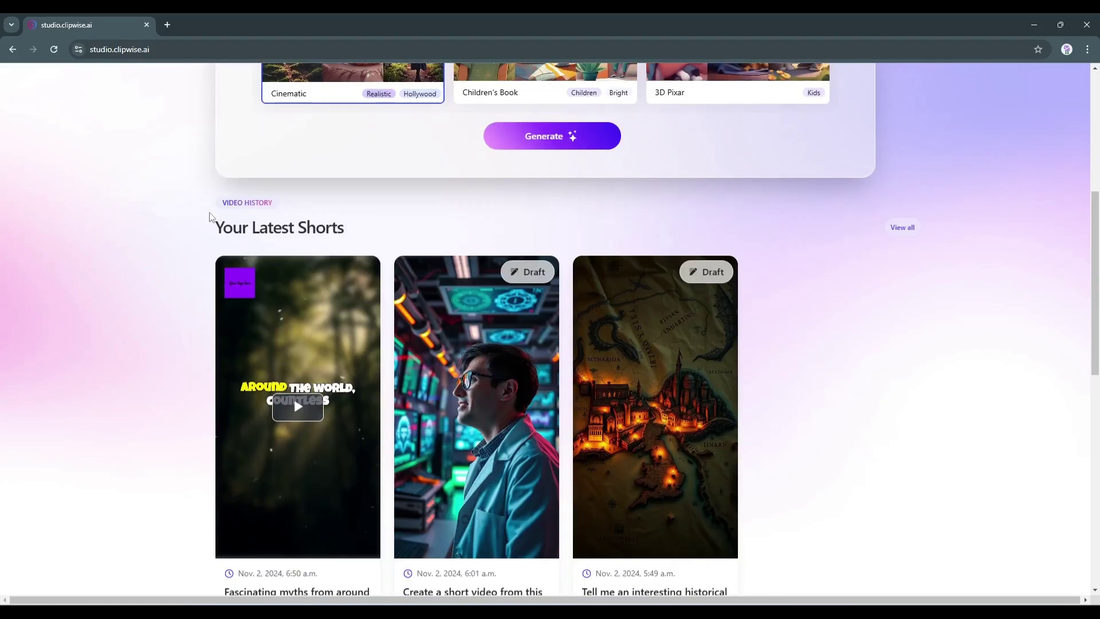
{"action": "scroll", "coordinate": [188, 323], "scroll_direction": "up", "scroll_amount": 15}
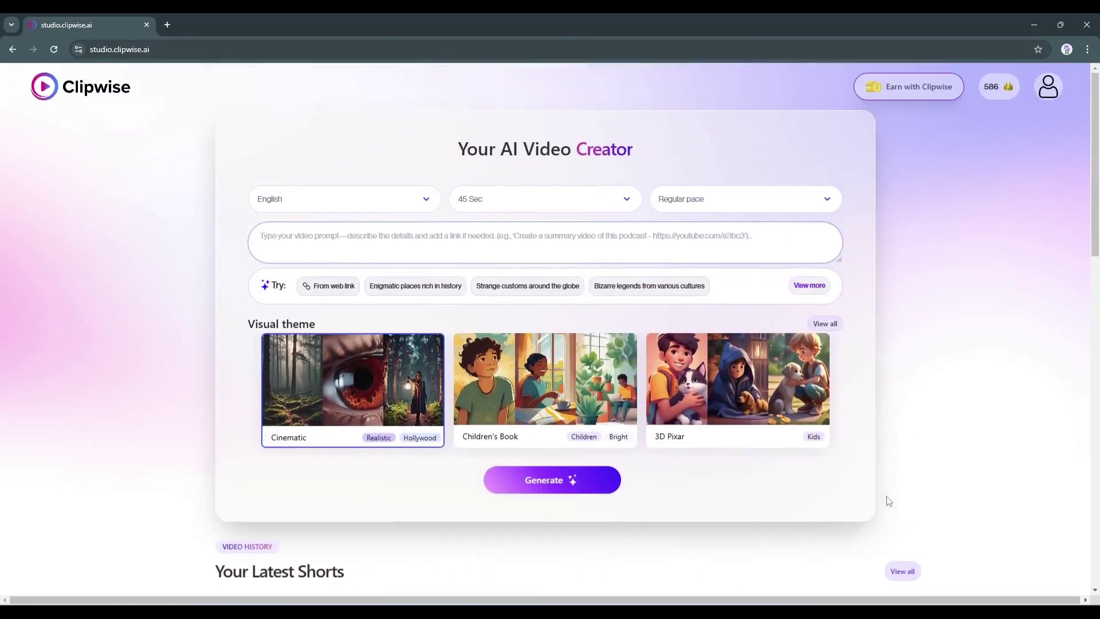
- Set the video to English, 60 seconds long, at Accelerated pace
{"action": "left_click", "coordinate": [349, 202]}
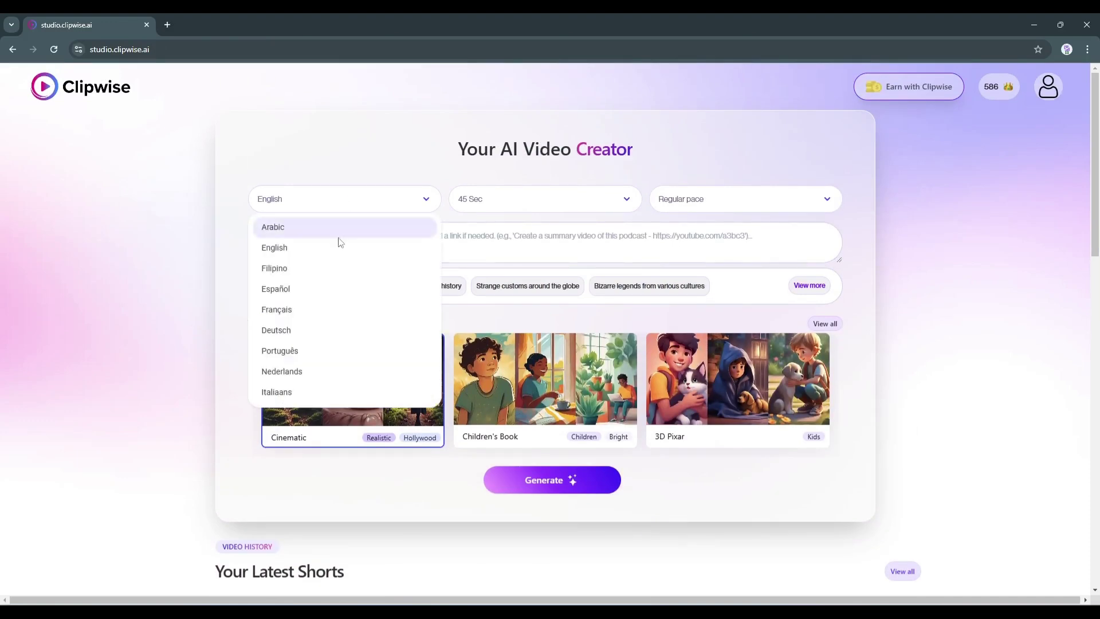
{"action": "left_click", "coordinate": [293, 247]}
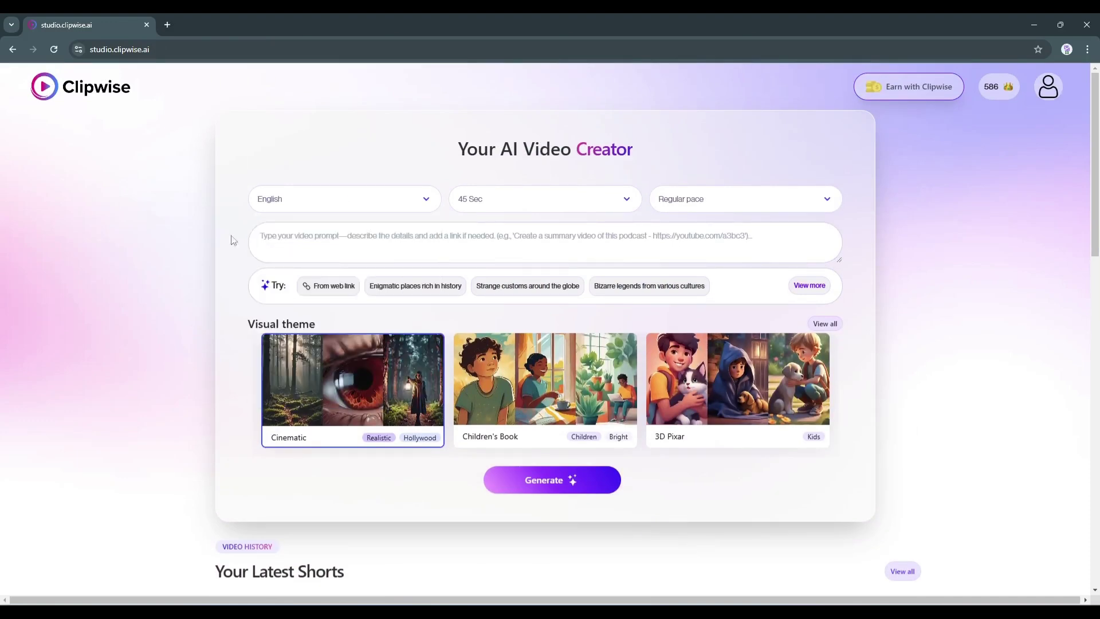
{"action": "left_click", "coordinate": [511, 206]}
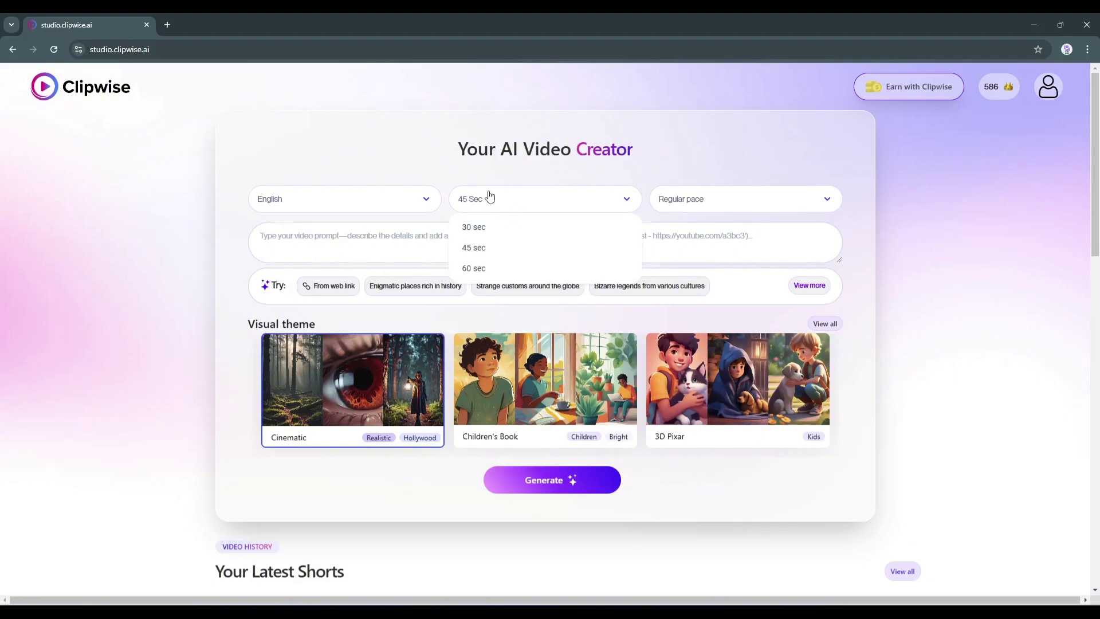
{"action": "left_click", "coordinate": [488, 268]}
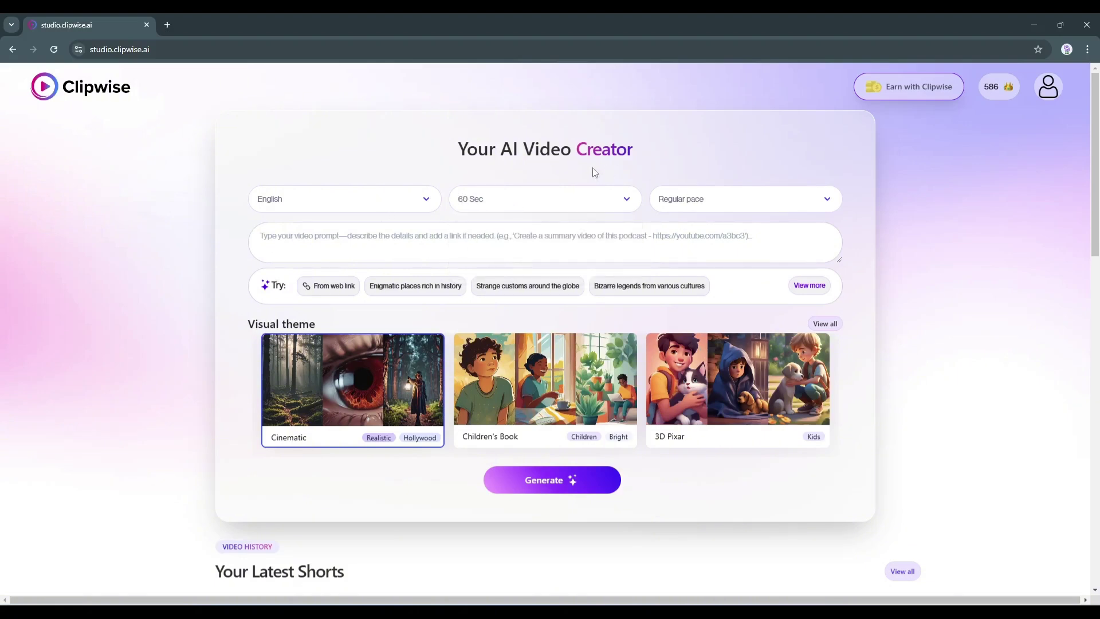
{"action": "left_click", "coordinate": [746, 204]}
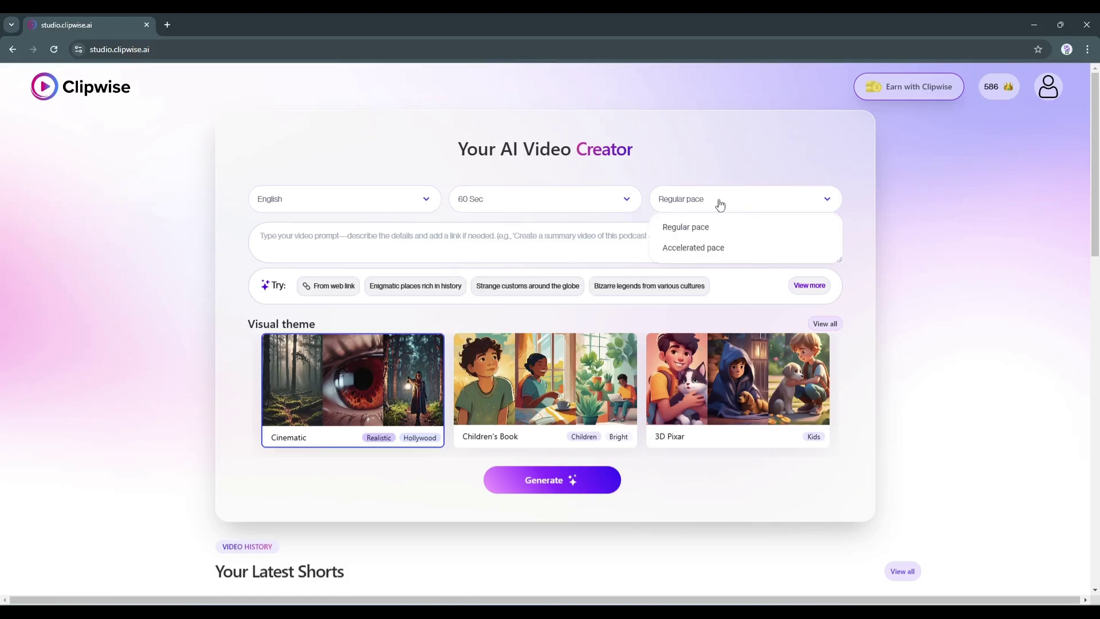
{"action": "left_click", "coordinate": [734, 252]}
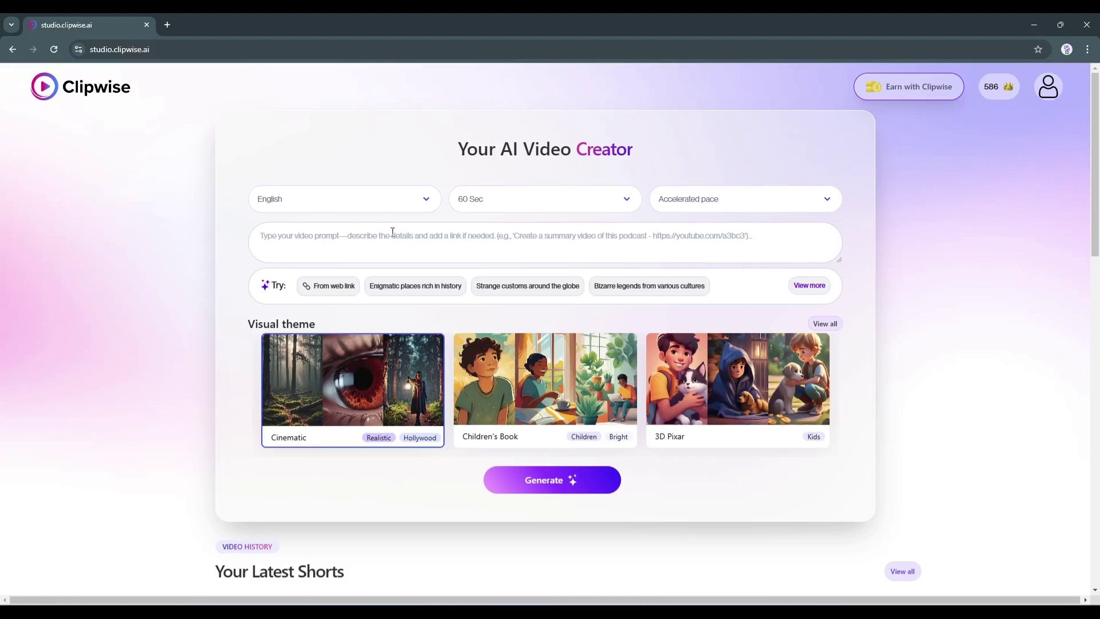
- Try the web-link prompt starter, then write 'Fascinating myths from around the world' as the prompt
{"action": "left_click", "coordinate": [355, 237]}
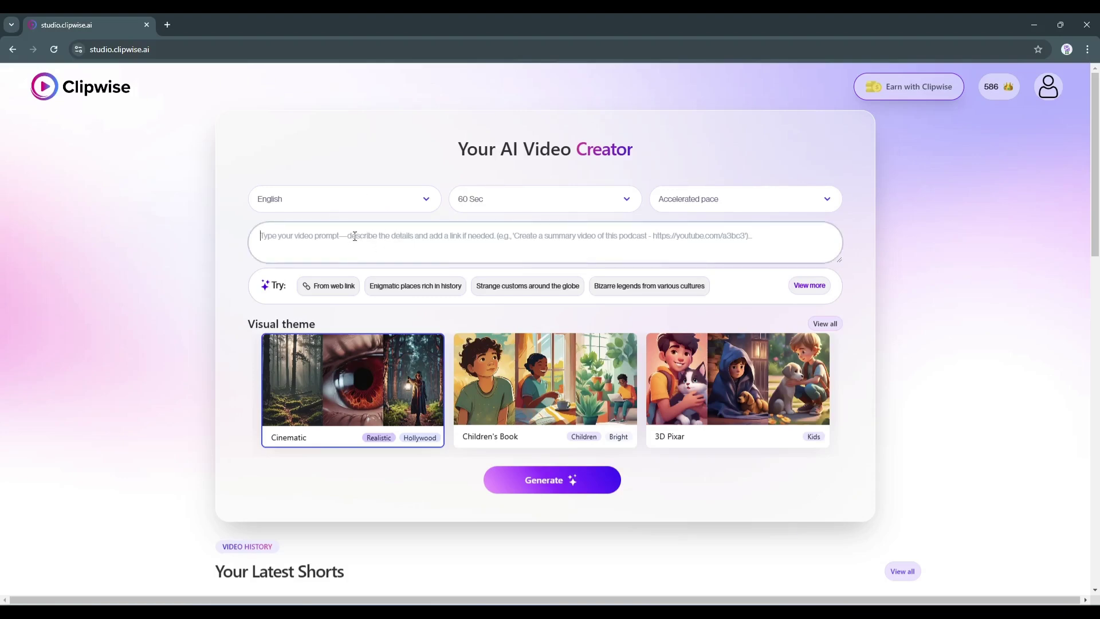
{"action": "left_click", "coordinate": [809, 286]}
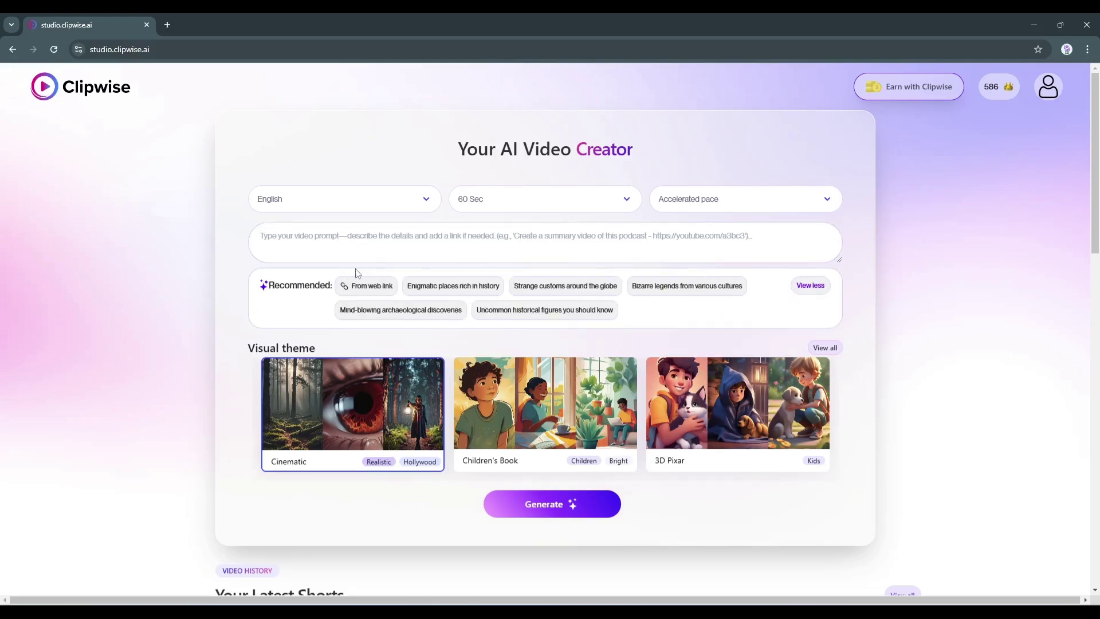
{"action": "left_click", "coordinate": [365, 286]}
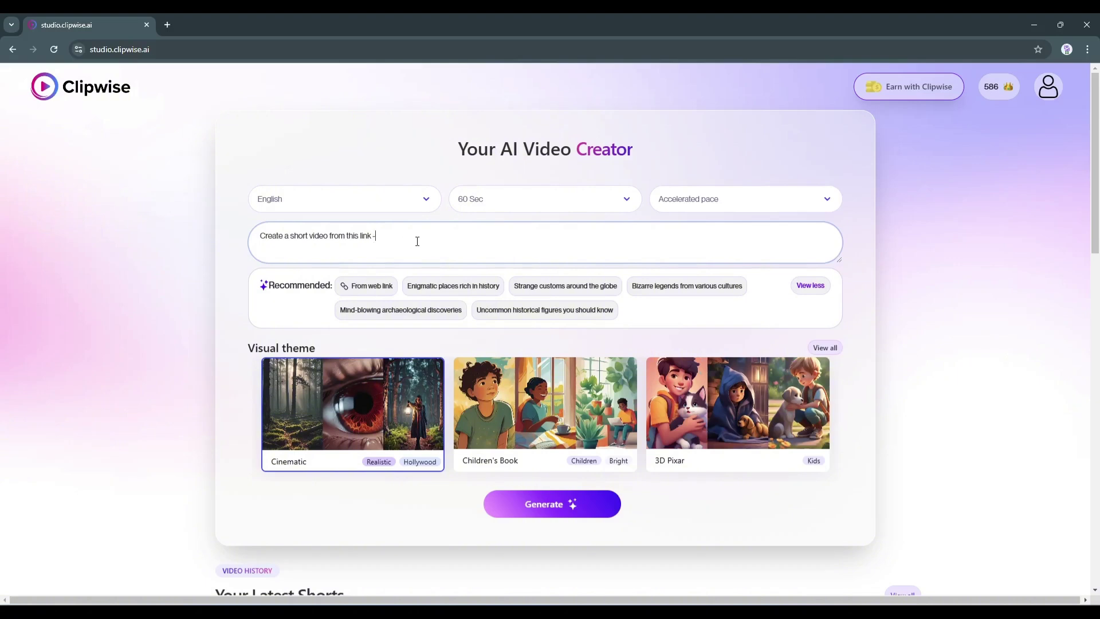
{"action": "key", "text": "BackSpace"}
{"action": "key", "text": "BackSpace"}
{"action": "key", "text": "BackSpace"}
{"action": "key", "text": "BackSpace"}
{"action": "key", "text": "BackSpace"}
{"action": "key", "text": "BackSpace"}
{"action": "key", "text": "BackSpace"}
{"action": "key", "text": "BackSpace"}
{"action": "key", "text": "BackSpace"}
{"action": "key", "text": "BackSpace"}
{"action": "key", "text": "BackSpace"}
{"action": "key", "text": "BackSpace"}
{"action": "key", "text": "BackSpace"}
{"action": "key", "text": "BackSpace"}
{"action": "key", "text": "BackSpace"}
{"action": "key", "text": "BackSpace"}
{"action": "key", "text": "BackSpace"}
{"action": "key", "text": "BackSpace"}
{"action": "key", "text": "BackSpace"}
{"action": "key", "text": "BackSpace"}
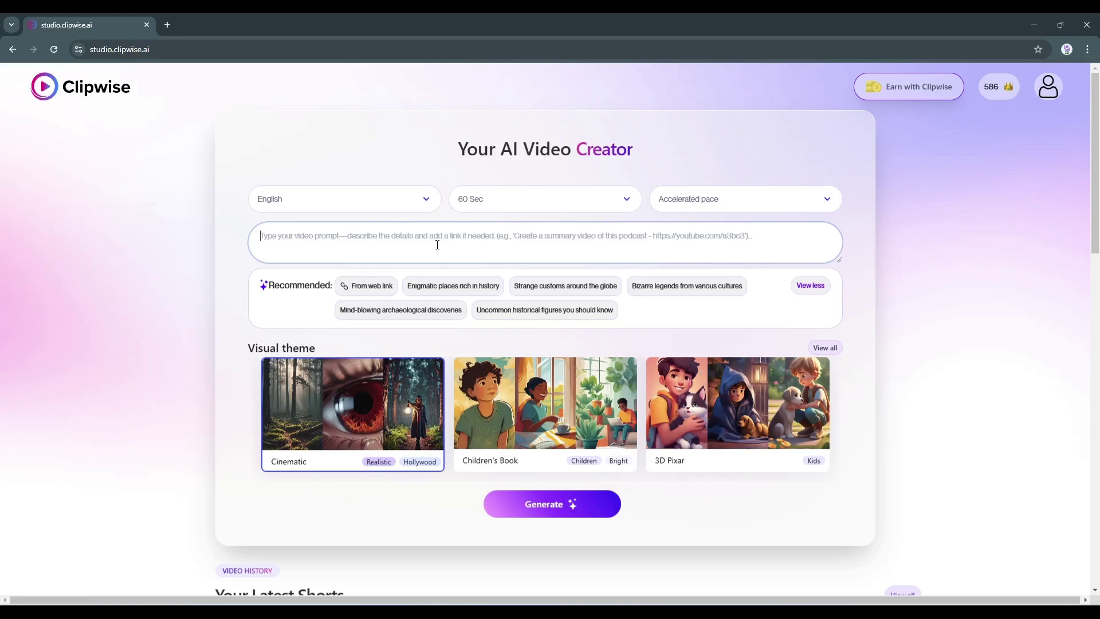
{"action": "type", "text": "Fa"}
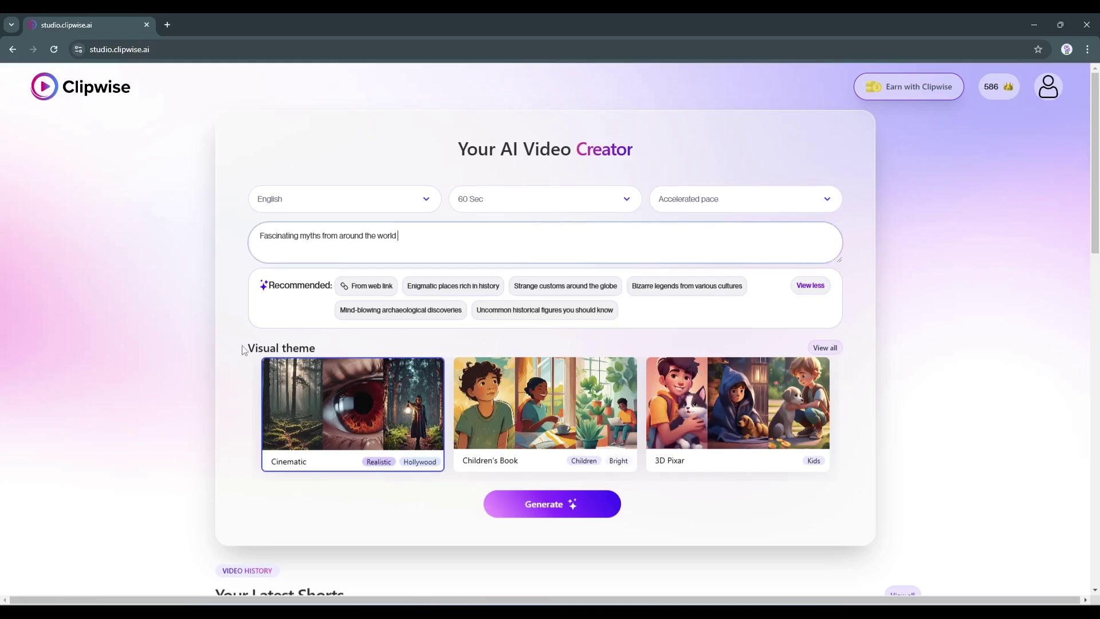
{"action": "left_click_drag", "start_coordinate": [243, 349], "coordinate": [307, 351]}
- Browse the theme gallery with the Relaxed, Dark, Happy moods and Art, Animation, Realistic styles
{"action": "left_click", "coordinate": [497, 355]}
{"action": "left_click", "coordinate": [825, 348]}
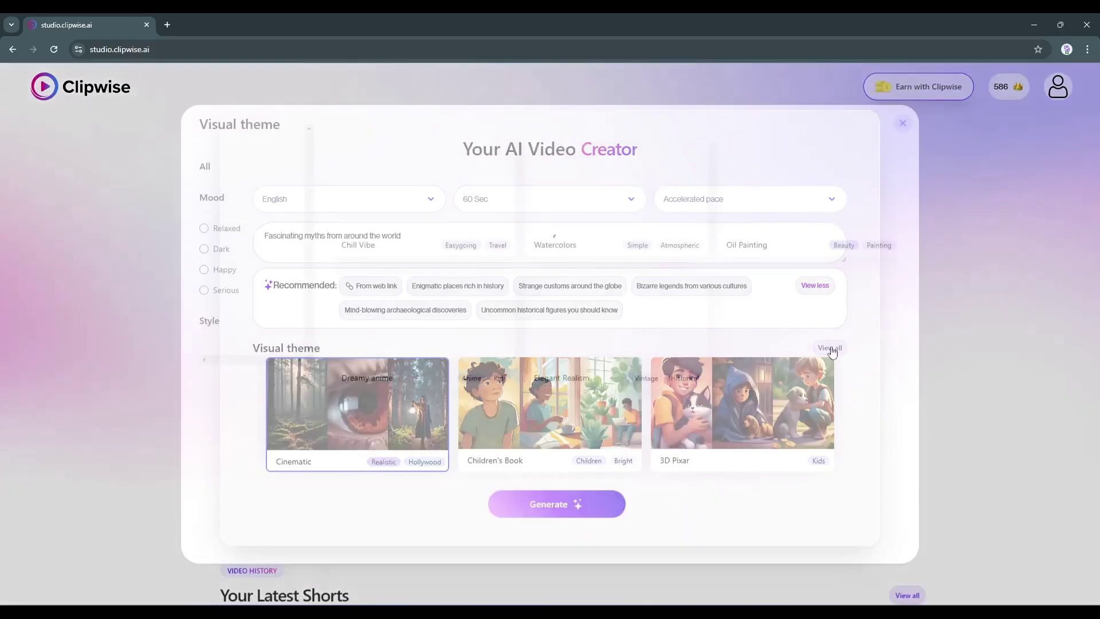
{"action": "scroll", "coordinate": [462, 250], "scroll_direction": "down", "scroll_amount": 2}
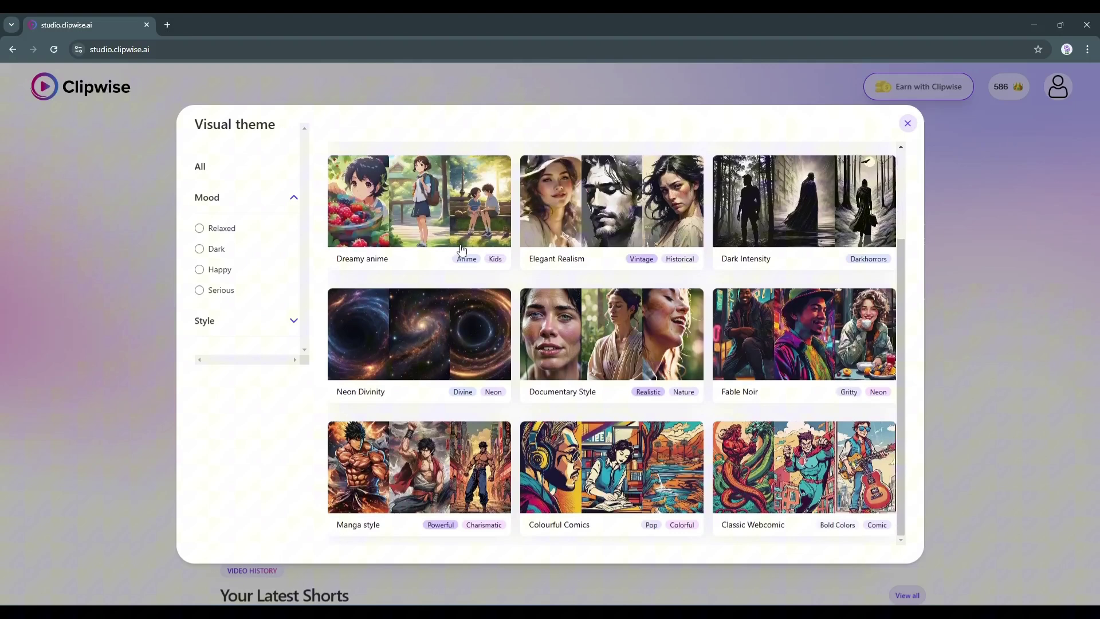
{"action": "scroll", "coordinate": [700, 414], "scroll_direction": "up", "scroll_amount": 2}
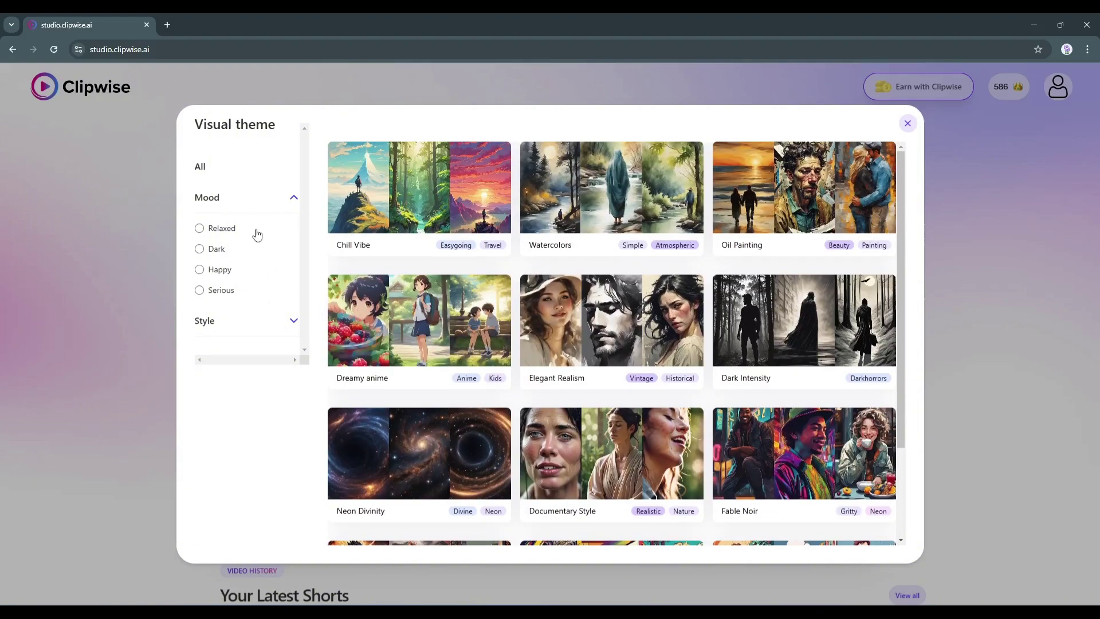
{"action": "left_click", "coordinate": [201, 228]}
{"action": "left_click", "coordinate": [204, 250]}
{"action": "left_click", "coordinate": [204, 270]}
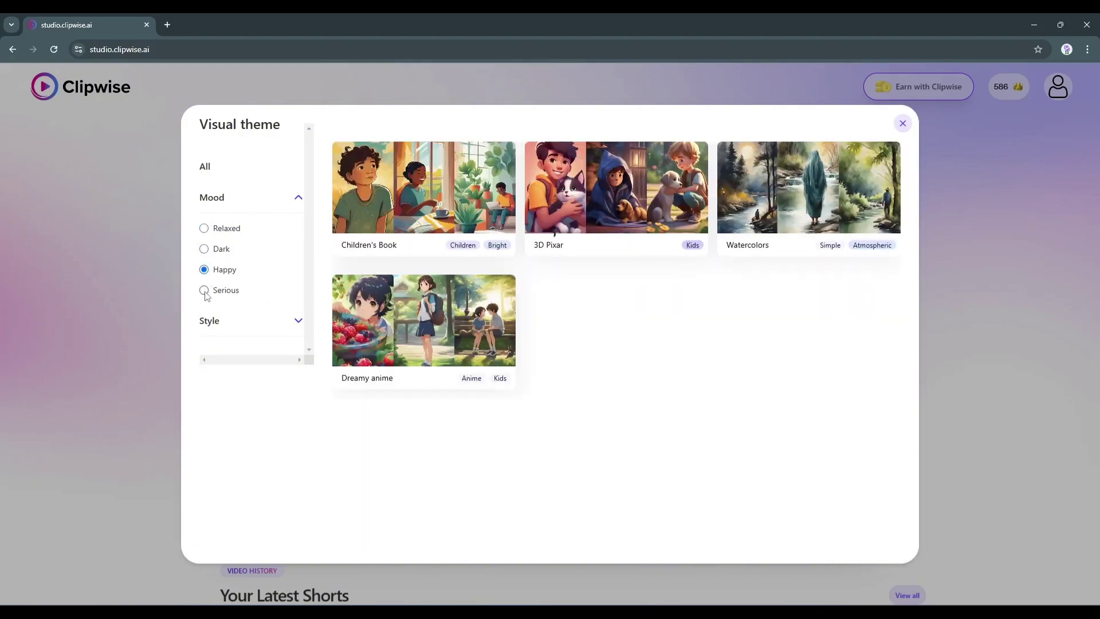
{"action": "left_click", "coordinate": [297, 321]}
{"action": "left_click", "coordinate": [205, 290]}
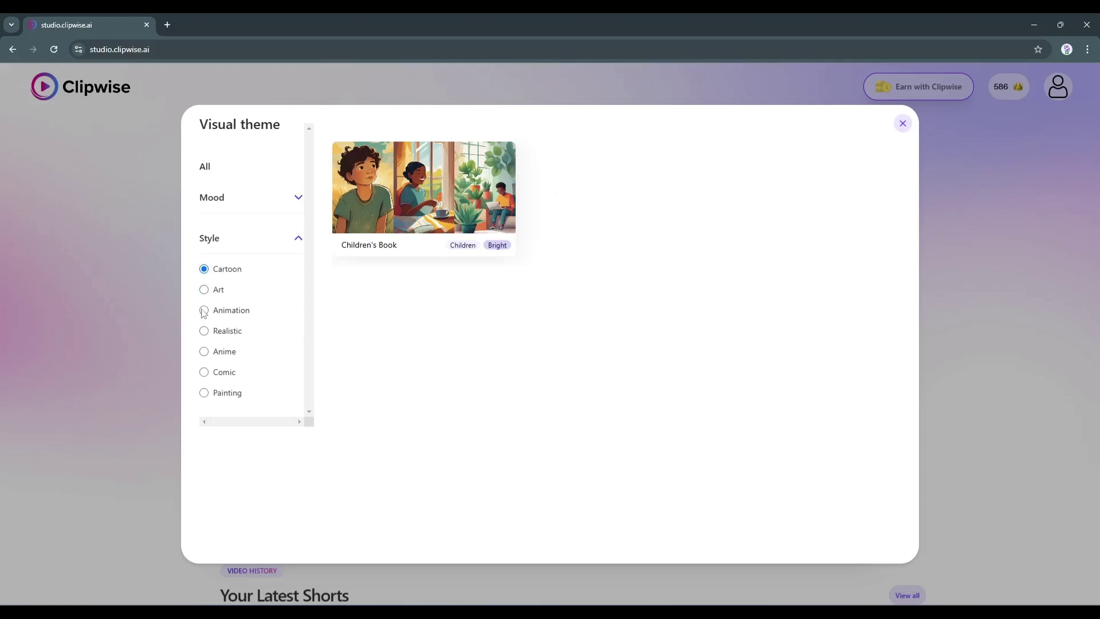
{"action": "left_click", "coordinate": [204, 310]}
{"action": "left_click", "coordinate": [204, 331]}
- Choose Documentary Style as the visual theme and close the gallery
{"action": "left_click", "coordinate": [608, 183]}
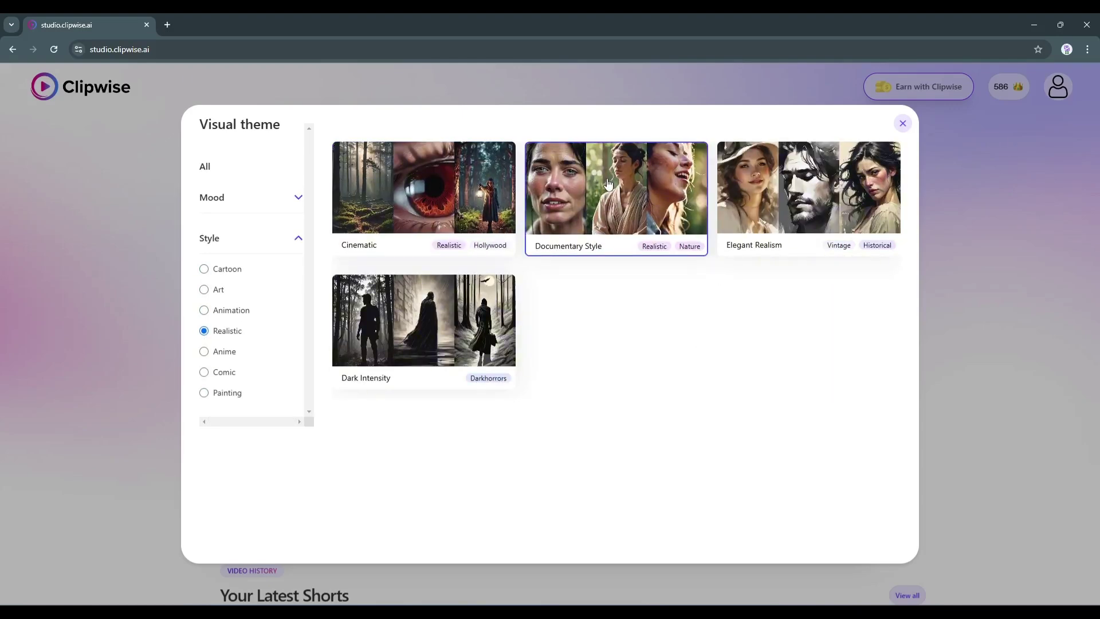
{"action": "left_click", "coordinate": [902, 124]}
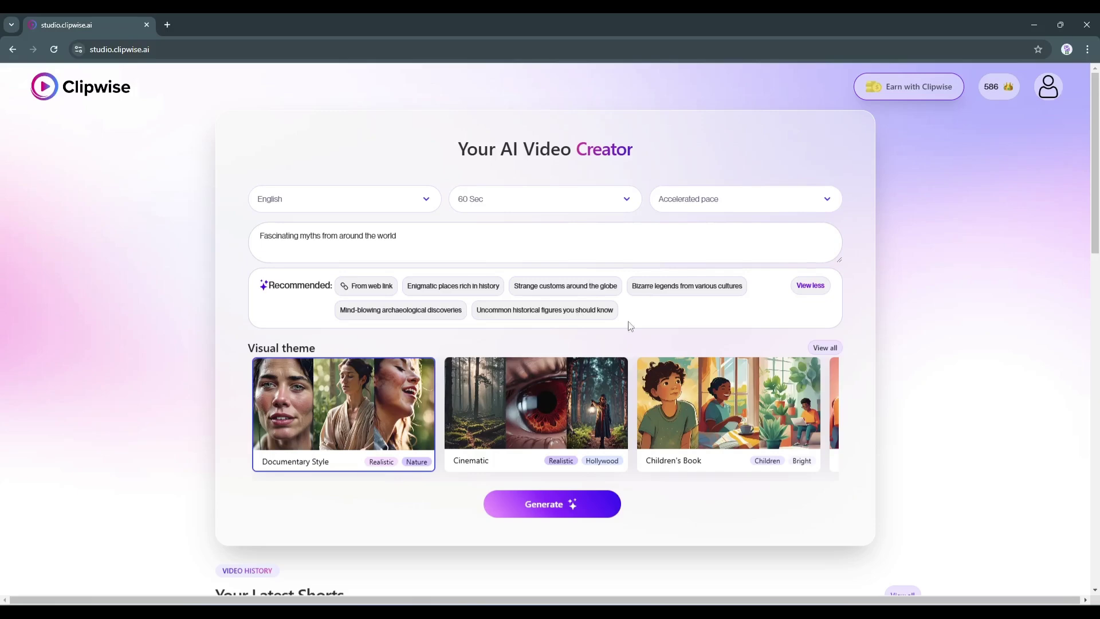
{"action": "scroll", "coordinate": [618, 318], "scroll_direction": "down", "scroll_amount": 1}
{"action": "scroll", "coordinate": [675, 348], "scroll_direction": "up", "scroll_amount": 1}
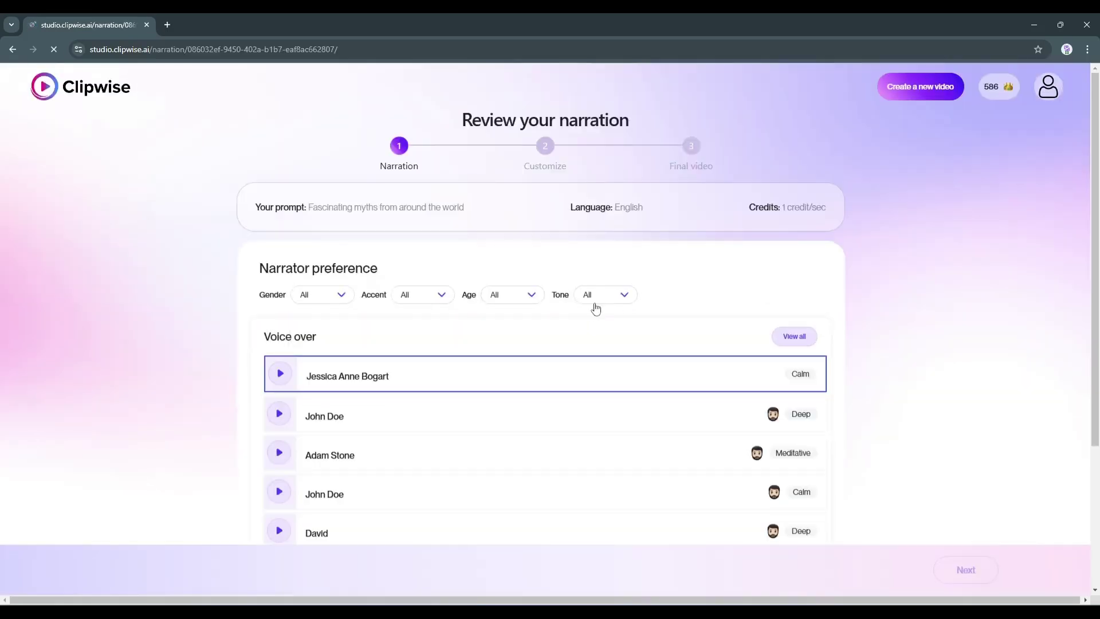
- Scroll down the narration page to the Voice over list
{"action": "scroll", "coordinate": [467, 240], "scroll_direction": "down", "scroll_amount": 1}
{"action": "scroll", "coordinate": [467, 239], "scroll_direction": "down", "scroll_amount": 6}
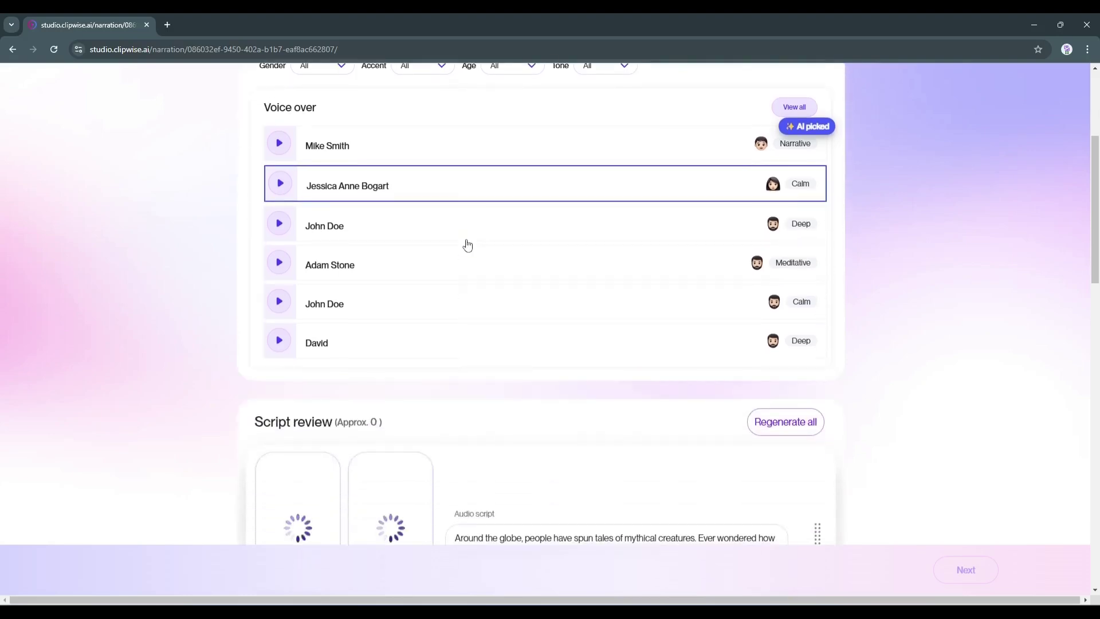
{"action": "scroll", "coordinate": [416, 338], "scroll_direction": "down", "scroll_amount": 6}
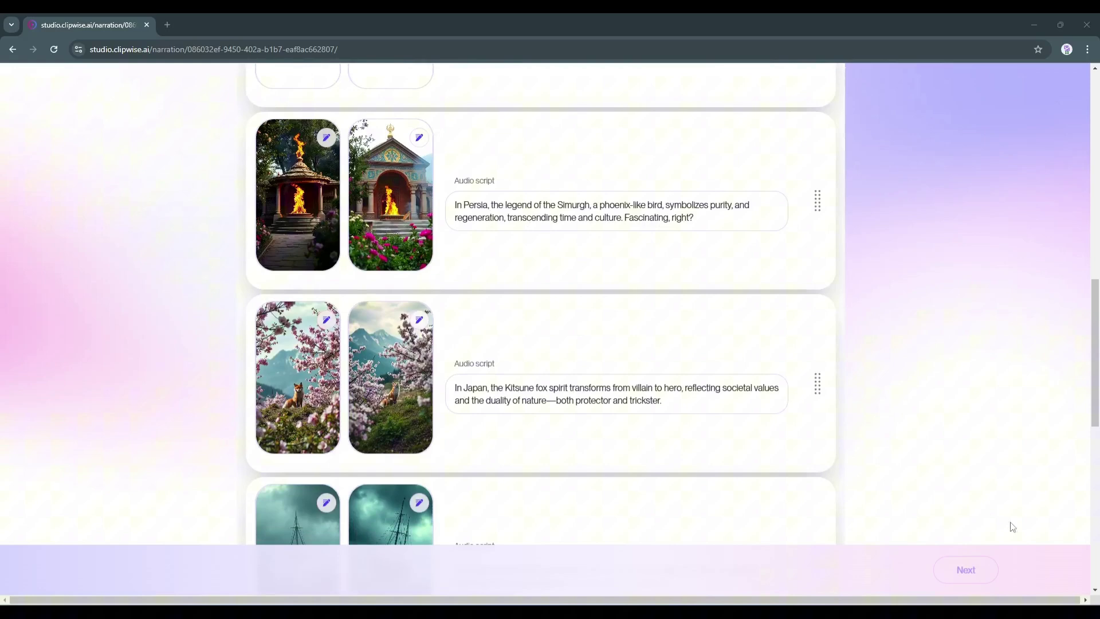
{"action": "scroll", "coordinate": [605, 459], "scroll_direction": "up", "scroll_amount": 15}
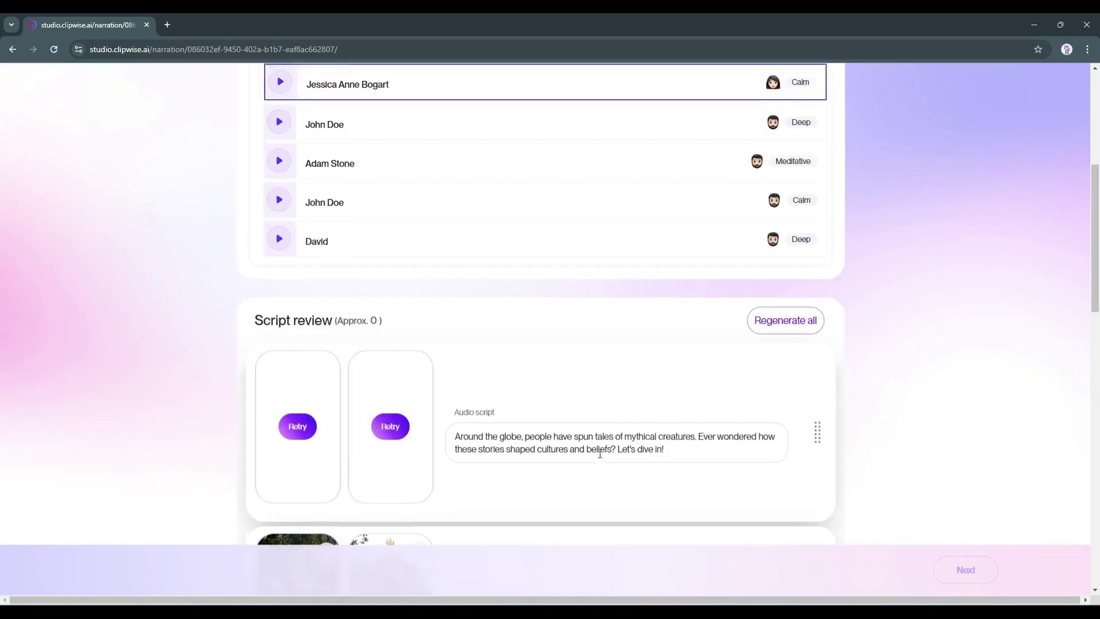
{"action": "scroll", "coordinate": [593, 213], "scroll_direction": "down", "scroll_amount": 2}
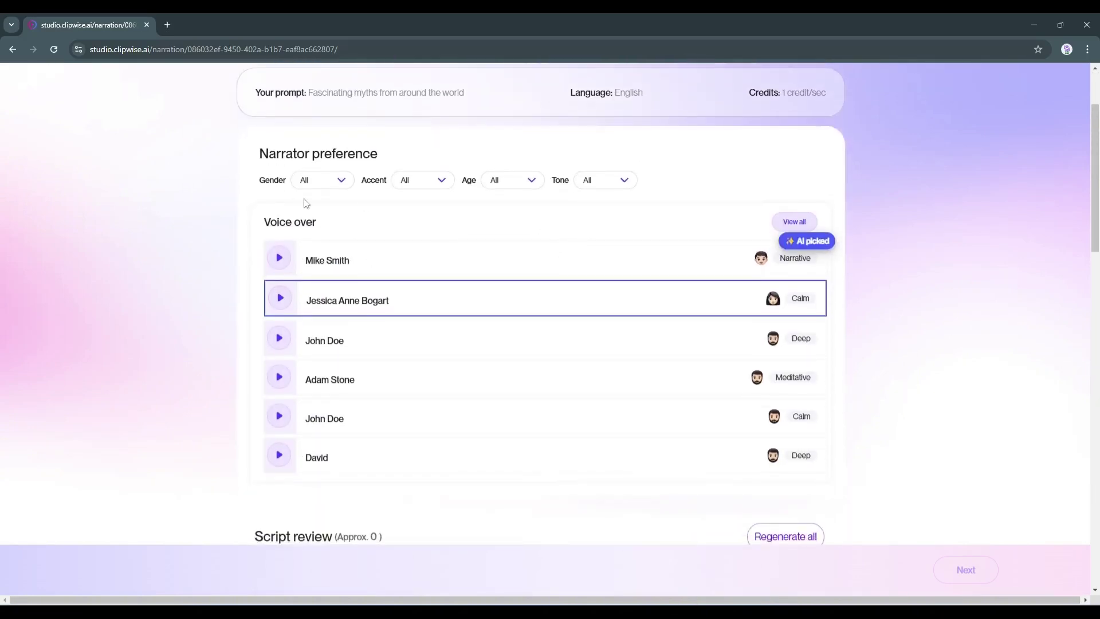
- Open the full voice catalogue and sample Ryan Kurk's voice
{"action": "left_click", "coordinate": [794, 222]}
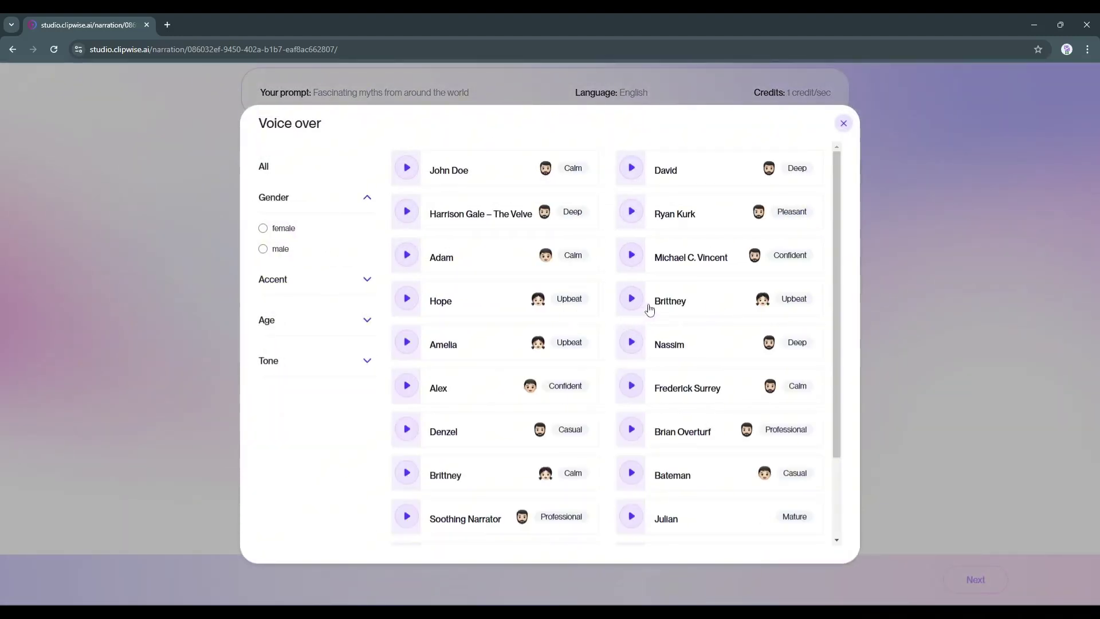
{"action": "scroll", "coordinate": [645, 309], "scroll_direction": "down", "scroll_amount": 2}
{"action": "scroll", "coordinate": [650, 310], "scroll_direction": "down", "scroll_amount": 2}
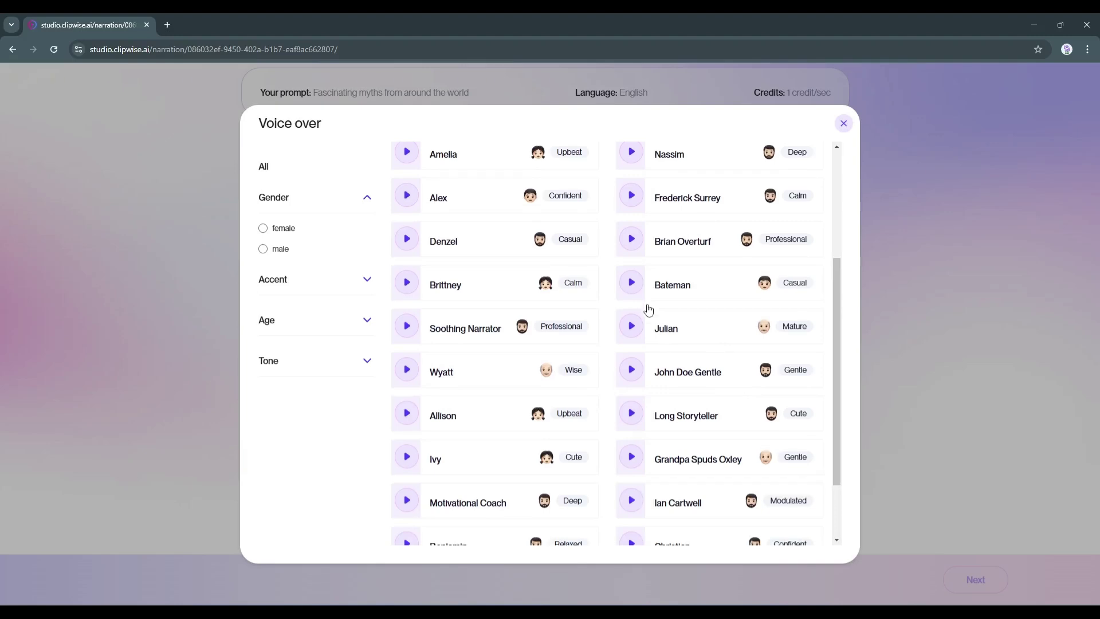
{"action": "scroll", "coordinate": [612, 295], "scroll_direction": "up", "scroll_amount": 3}
{"action": "left_click", "coordinate": [407, 212]}
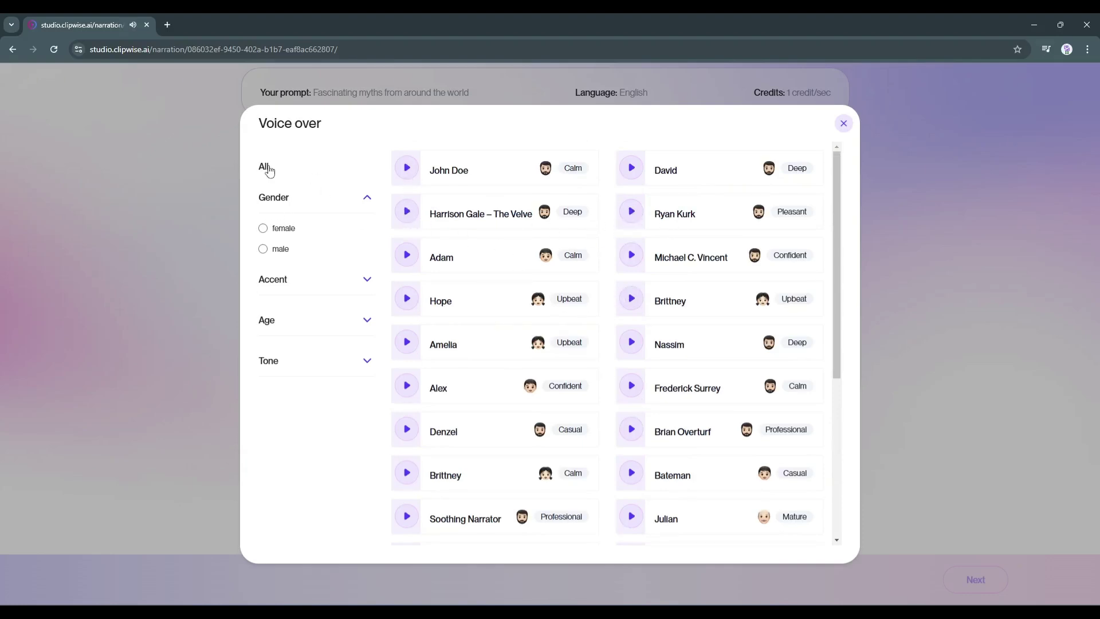
- Filter voices to female, American accent and Narrative tone, then sample Brittney
{"action": "left_click", "coordinate": [264, 229]}
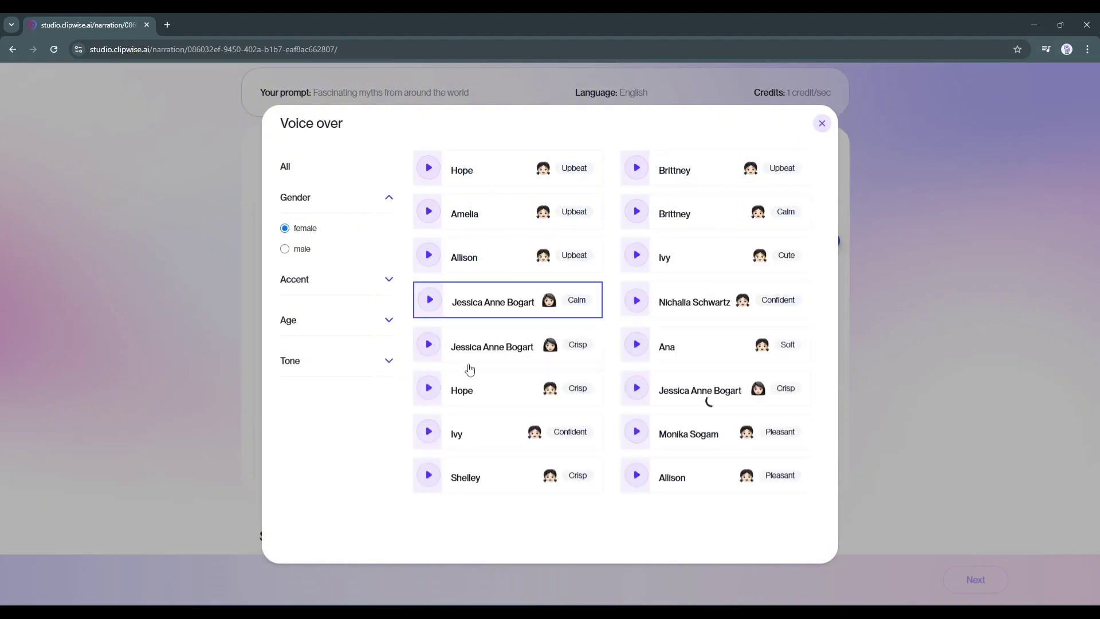
{"action": "left_click", "coordinate": [347, 279]}
{"action": "left_click", "coordinate": [281, 291]}
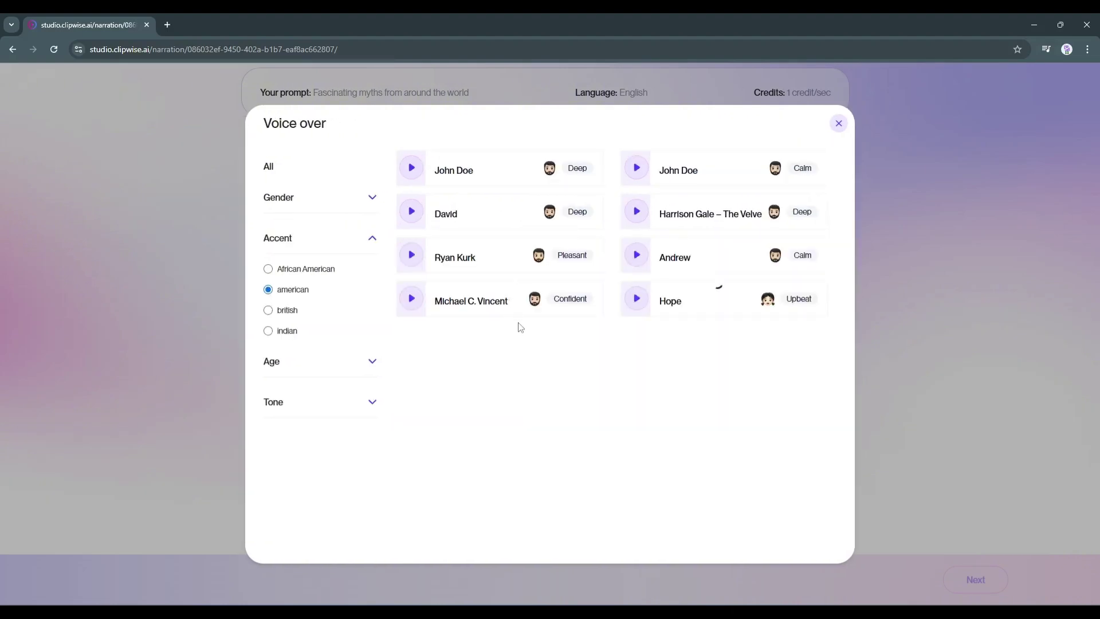
{"action": "left_click", "coordinate": [368, 200]}
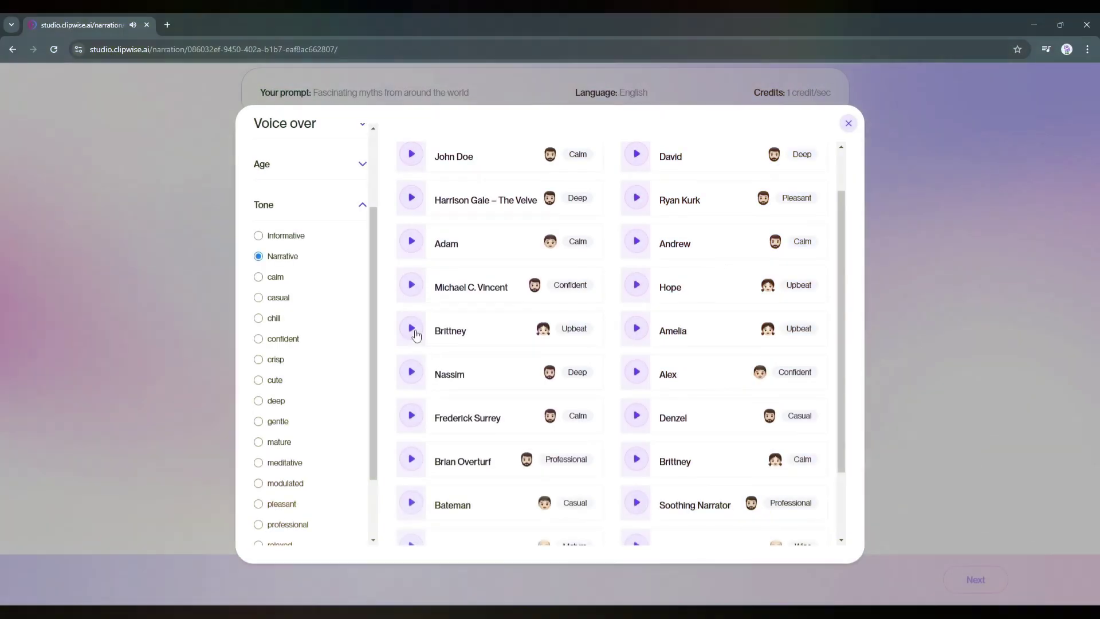
{"action": "left_click", "coordinate": [413, 331]}
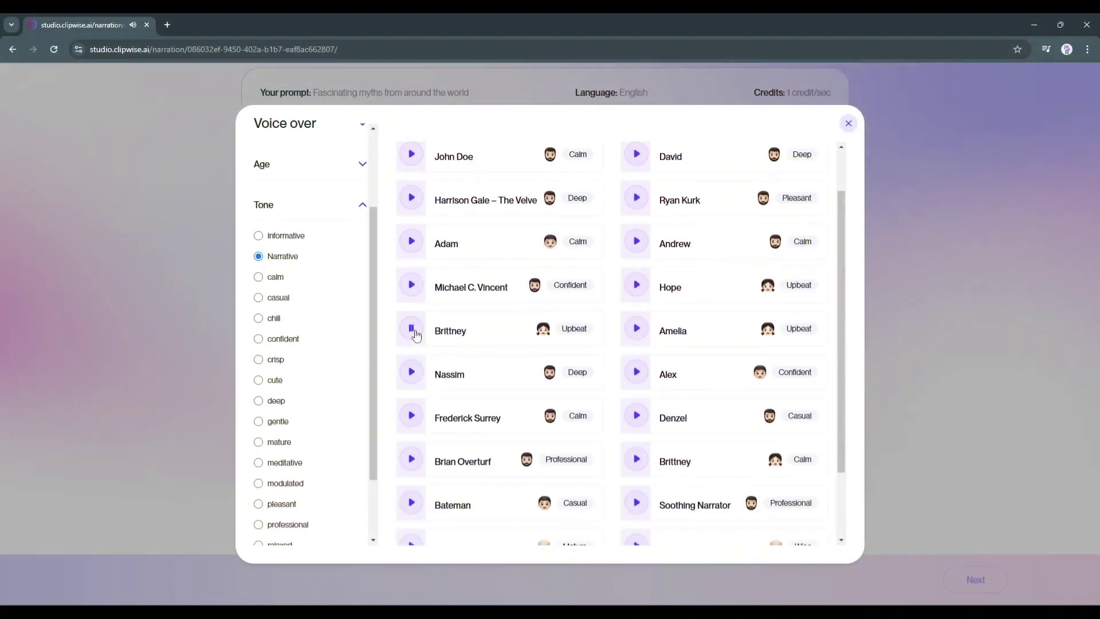
- Audition Amelia, make her the narrator, and close the voice catalogue
{"action": "left_click", "coordinate": [636, 331]}
{"action": "left_click", "coordinate": [726, 338]}
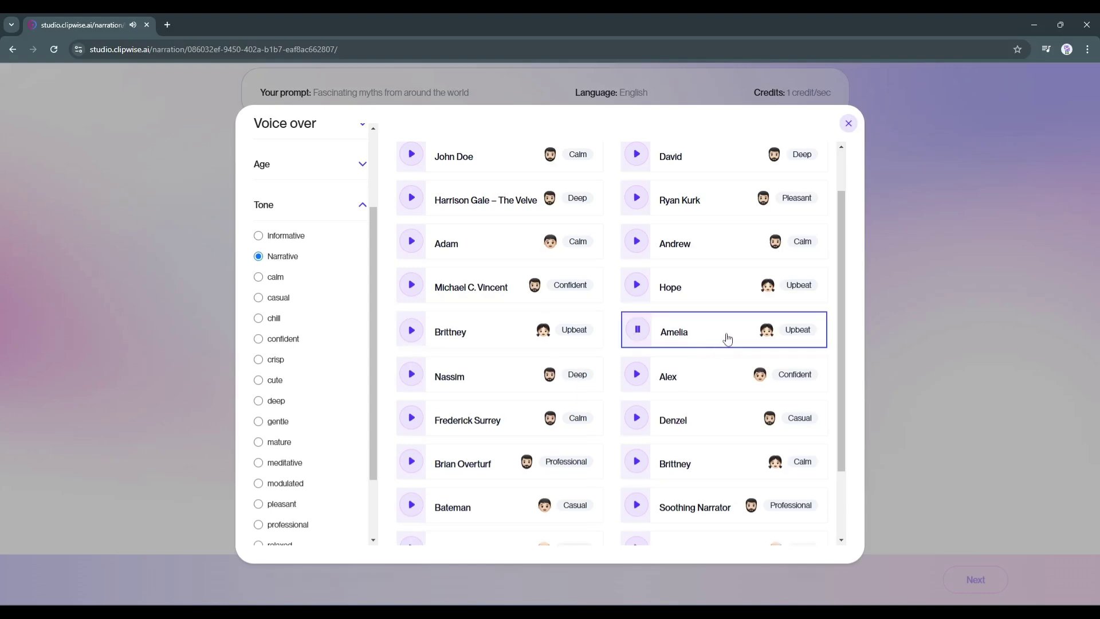
{"action": "left_click", "coordinate": [848, 123]}
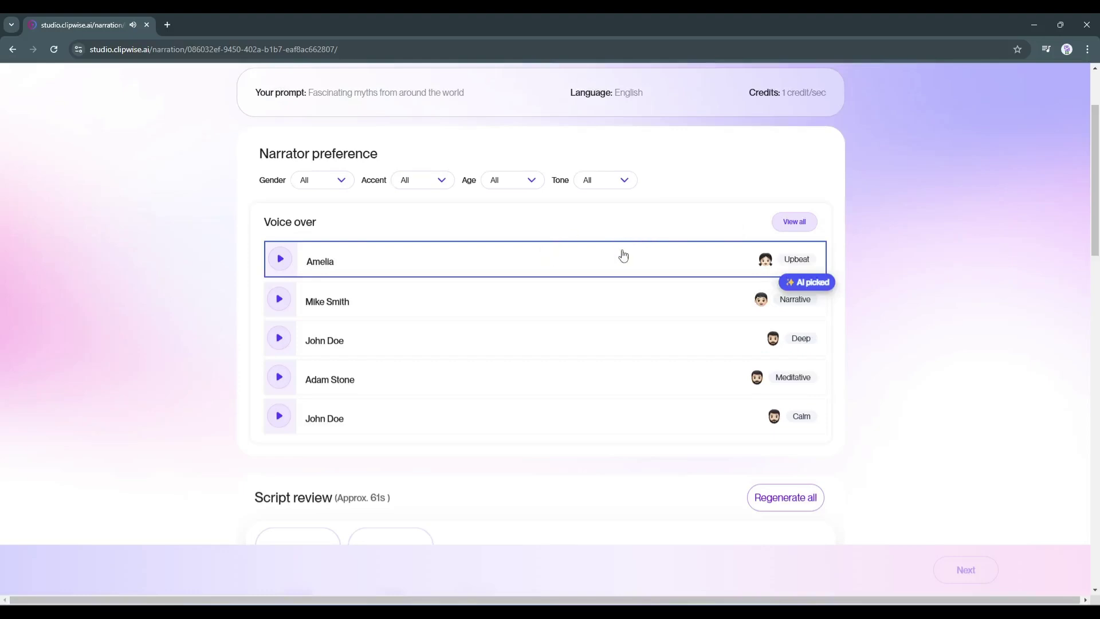
{"action": "scroll", "coordinate": [656, 272], "scroll_direction": "up", "scroll_amount": 2}
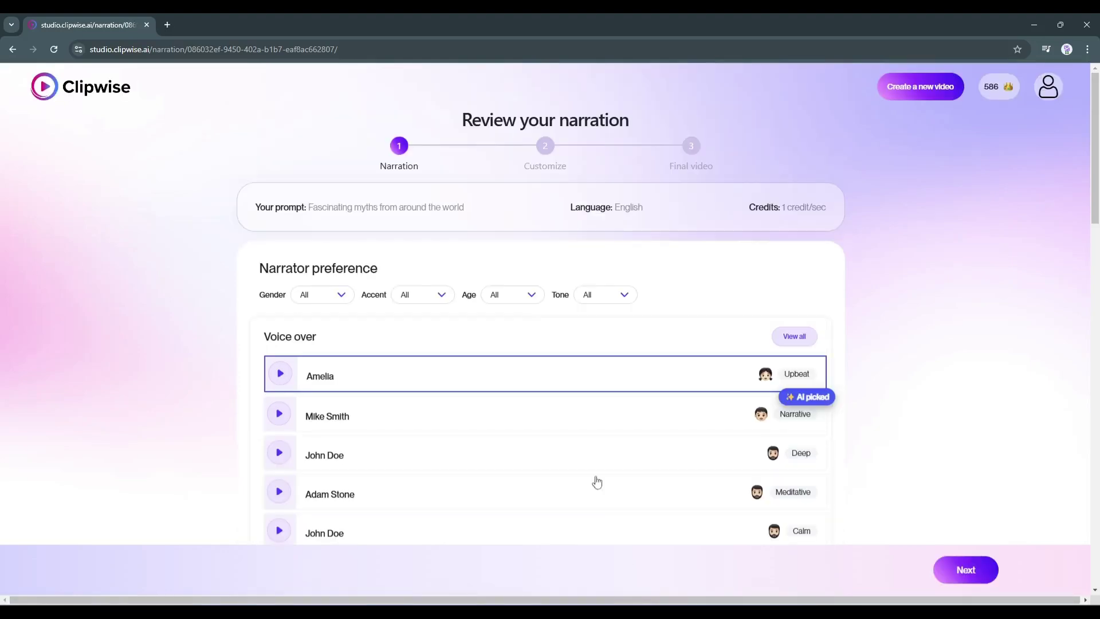
{"action": "scroll", "coordinate": [594, 481], "scroll_direction": "down", "scroll_amount": 7}
{"action": "scroll", "coordinate": [424, 366], "scroll_direction": "down", "scroll_amount": 5}
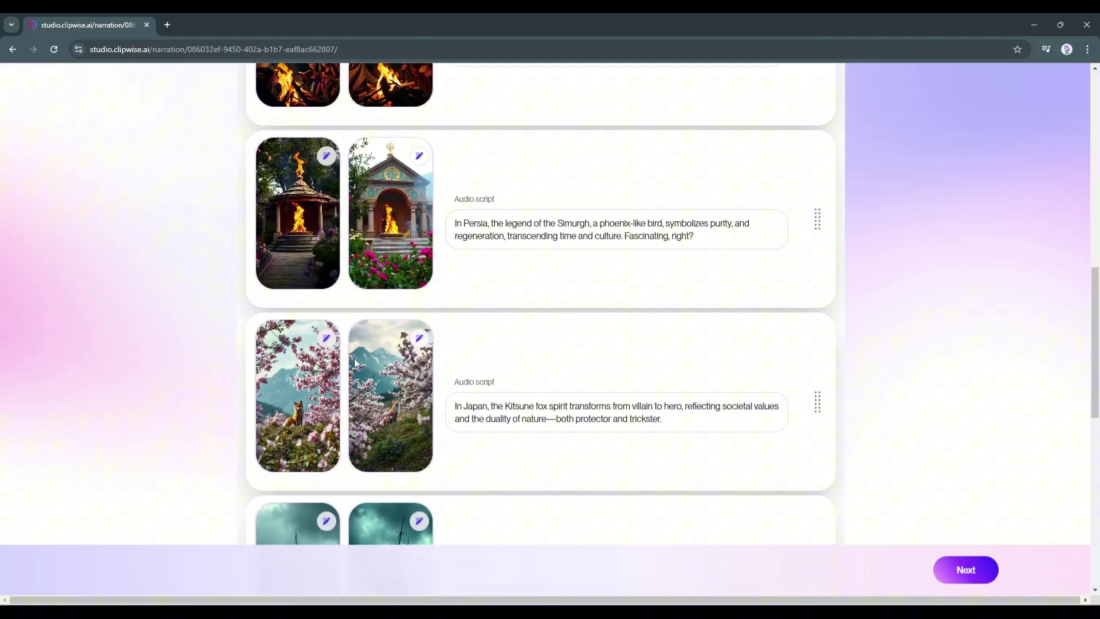
{"action": "scroll", "coordinate": [535, 363], "scroll_direction": "up", "scroll_amount": 4}
{"action": "scroll", "coordinate": [575, 343], "scroll_direction": "down", "scroll_amount": 15}
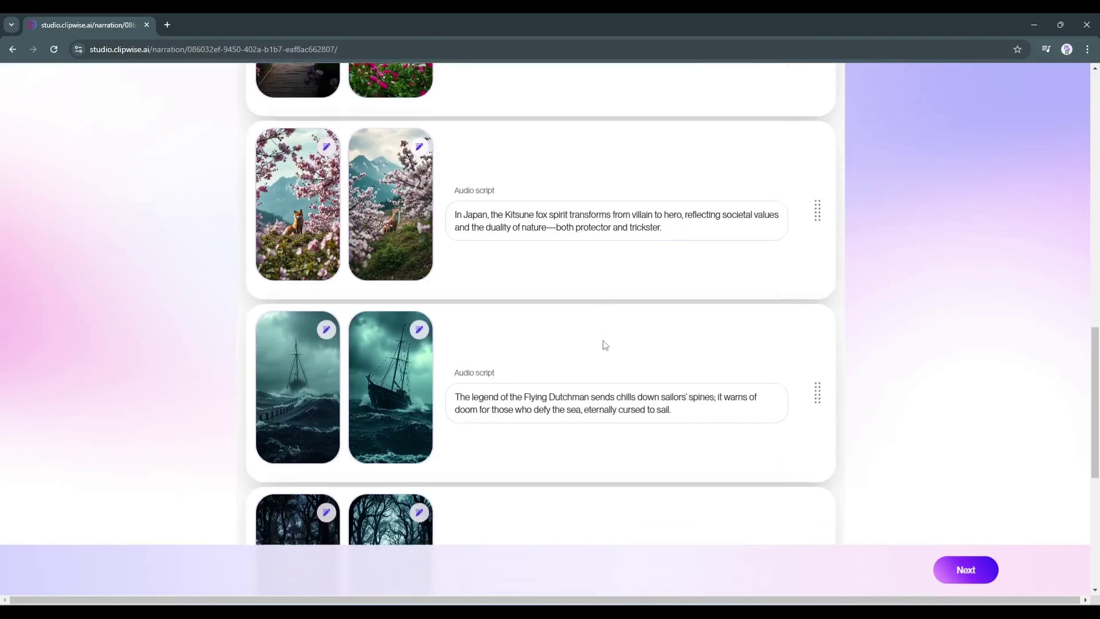
{"action": "left_click", "coordinate": [624, 377]}
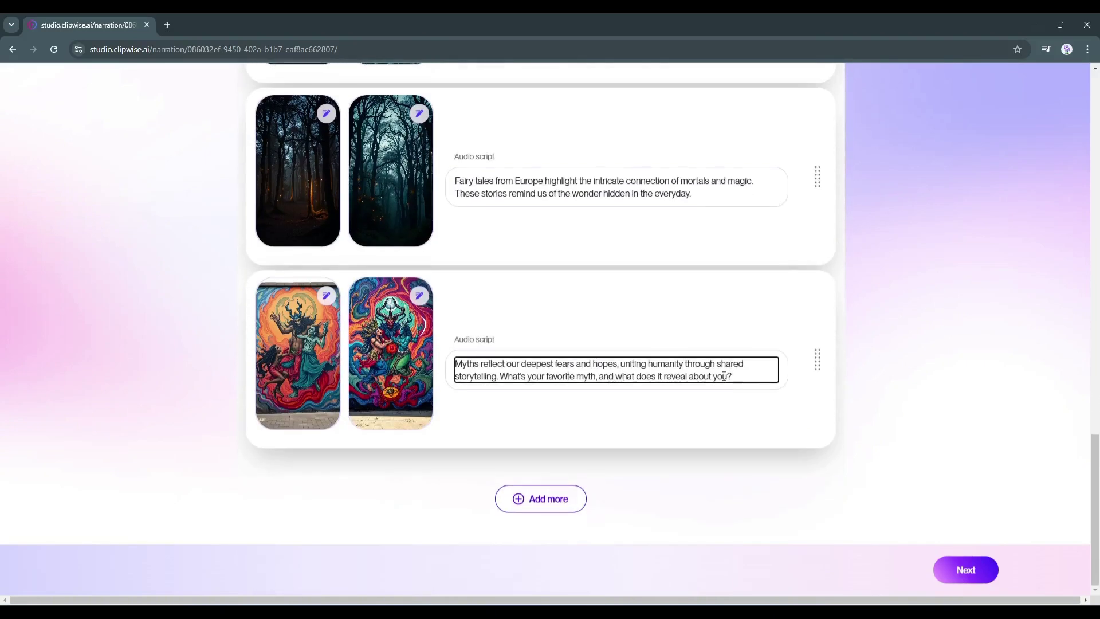
{"action": "scroll", "coordinate": [707, 375], "scroll_direction": "up", "scroll_amount": 1}
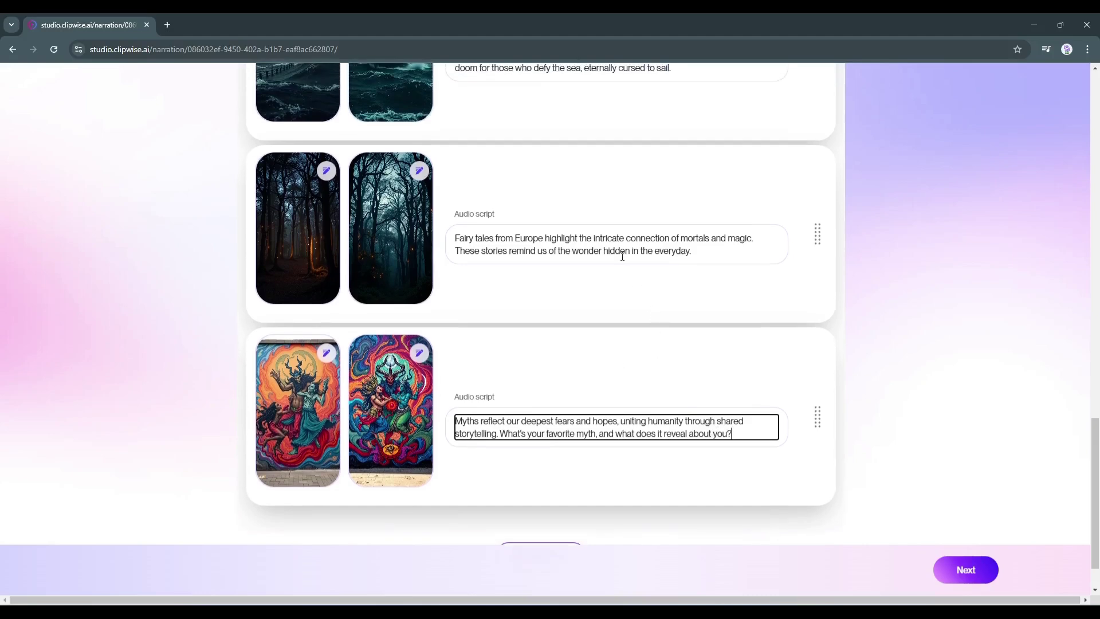
{"action": "left_click", "coordinate": [622, 251]}
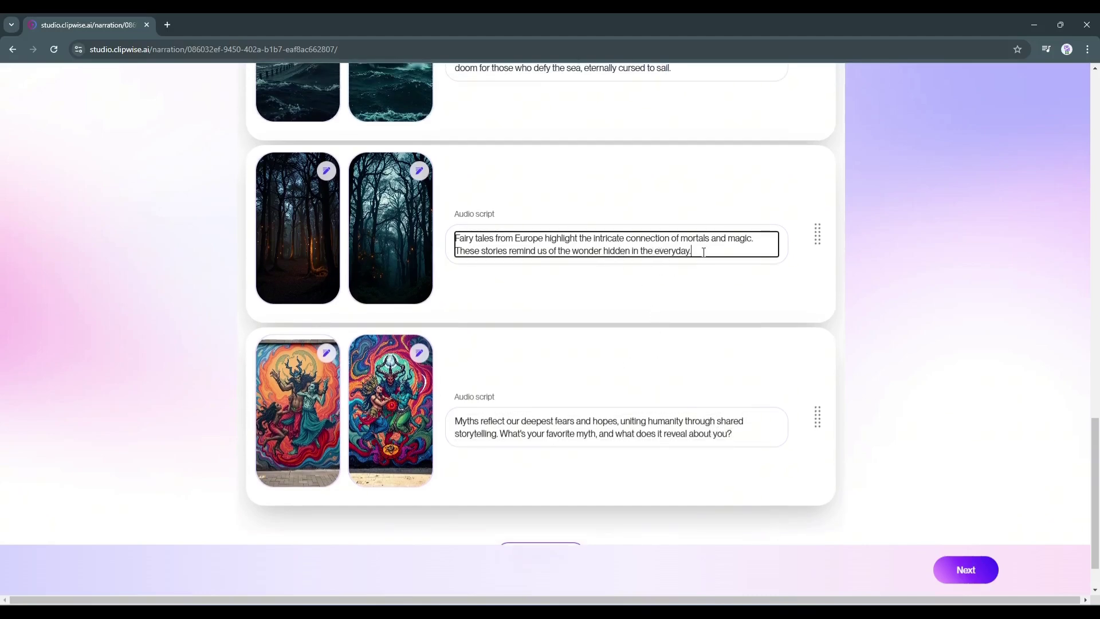
{"action": "scroll", "coordinate": [690, 272], "scroll_direction": "up", "scroll_amount": 5}
{"action": "left_click", "coordinate": [627, 342]}
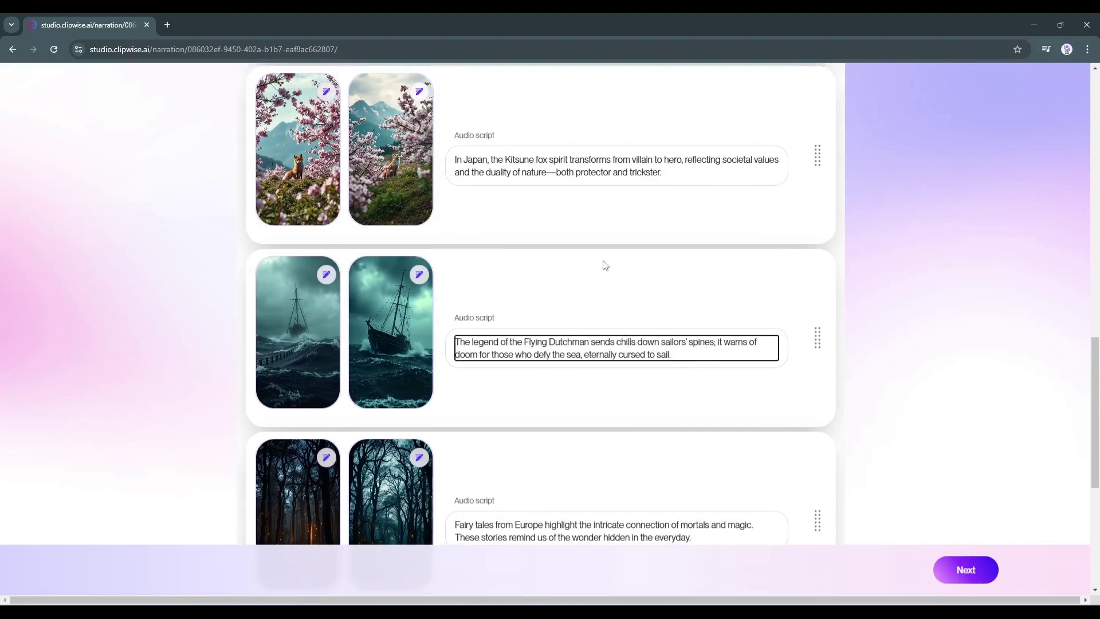
{"action": "scroll", "coordinate": [605, 265], "scroll_direction": "up", "scroll_amount": 12}
{"action": "scroll", "coordinate": [558, 379], "scroll_direction": "down", "scroll_amount": 5}
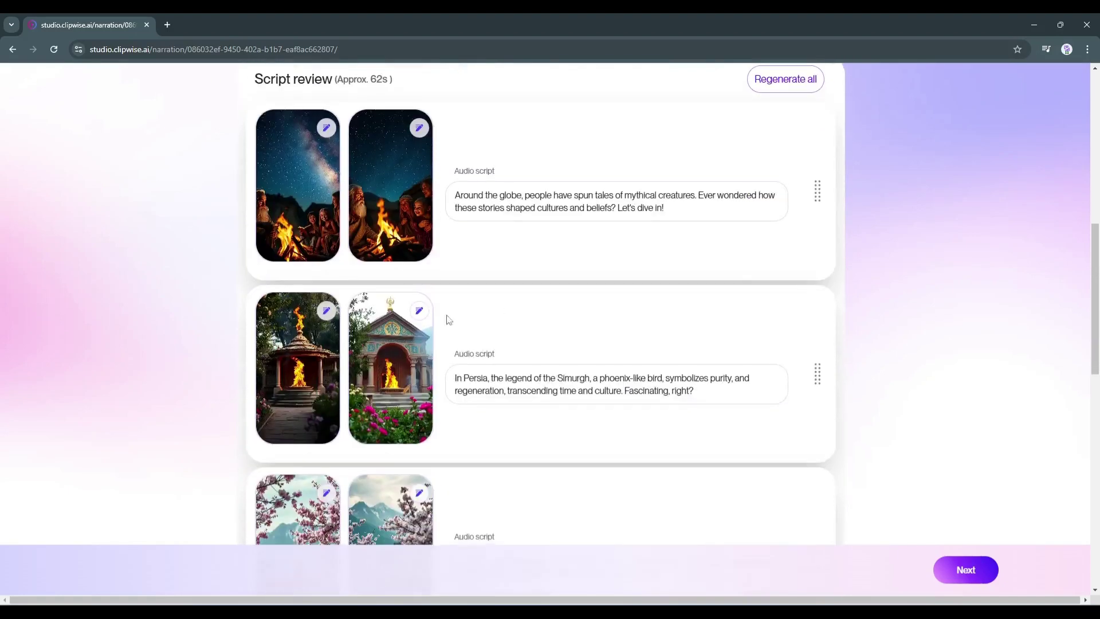
{"action": "left_click", "coordinate": [524, 198]}
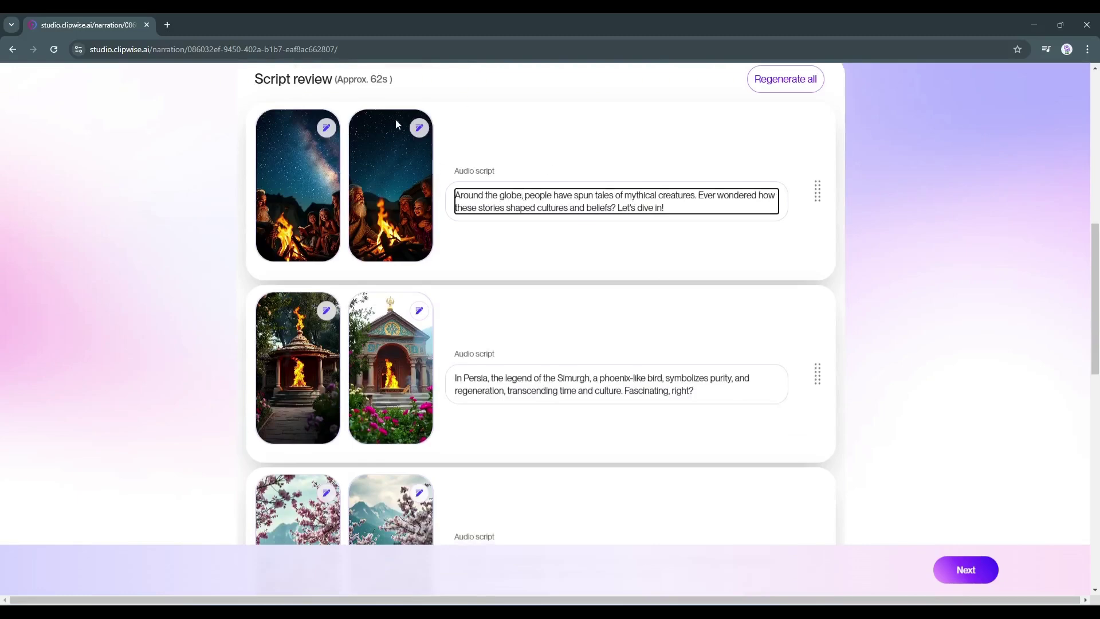
- Edit the second campfire picture's description and regenerate it
{"action": "left_click", "coordinate": [418, 131]}
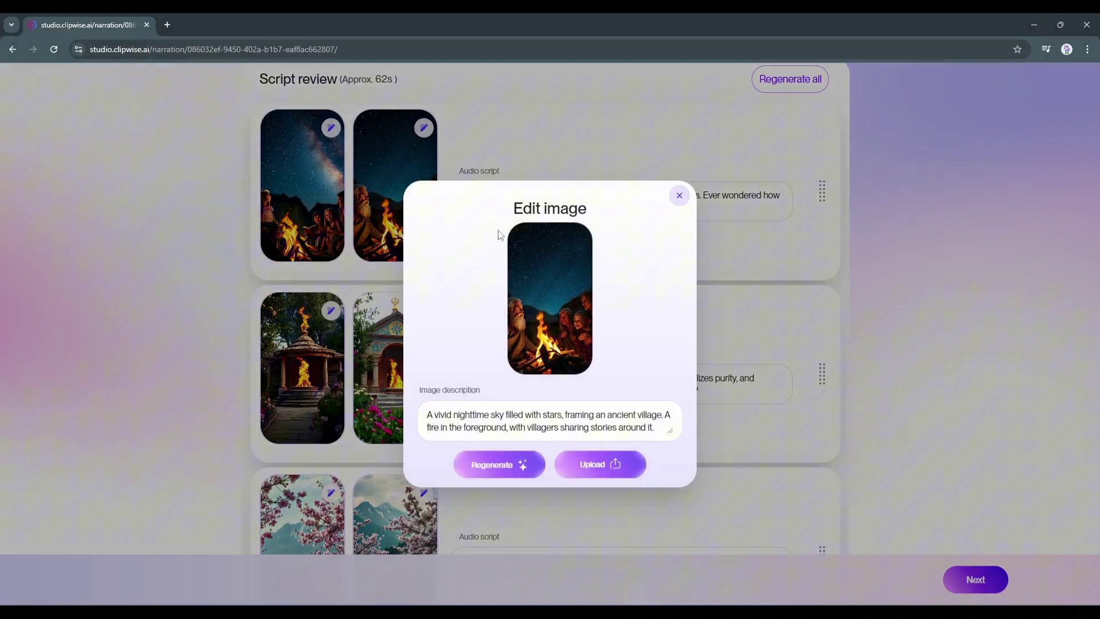
{"action": "double_click", "coordinate": [476, 414]}
{"action": "left_click_drag", "start_coordinate": [590, 428], "coordinate": [609, 429]}
{"action": "left_click", "coordinate": [564, 465]}
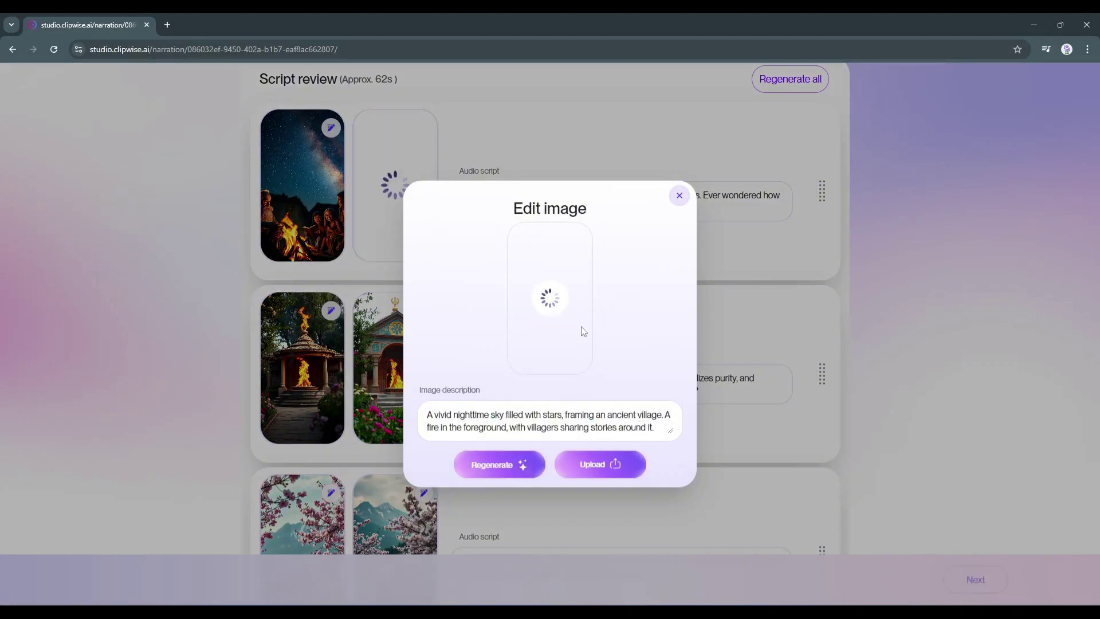
{"action": "left_click", "coordinate": [678, 196]}
- Remove the leading article from the second temple picture's description
{"action": "left_click", "coordinate": [423, 310]}
{"action": "left_click", "coordinate": [435, 414]}
{"action": "key", "text": "BackSpace"}
{"action": "key", "text": "BackSpace"}
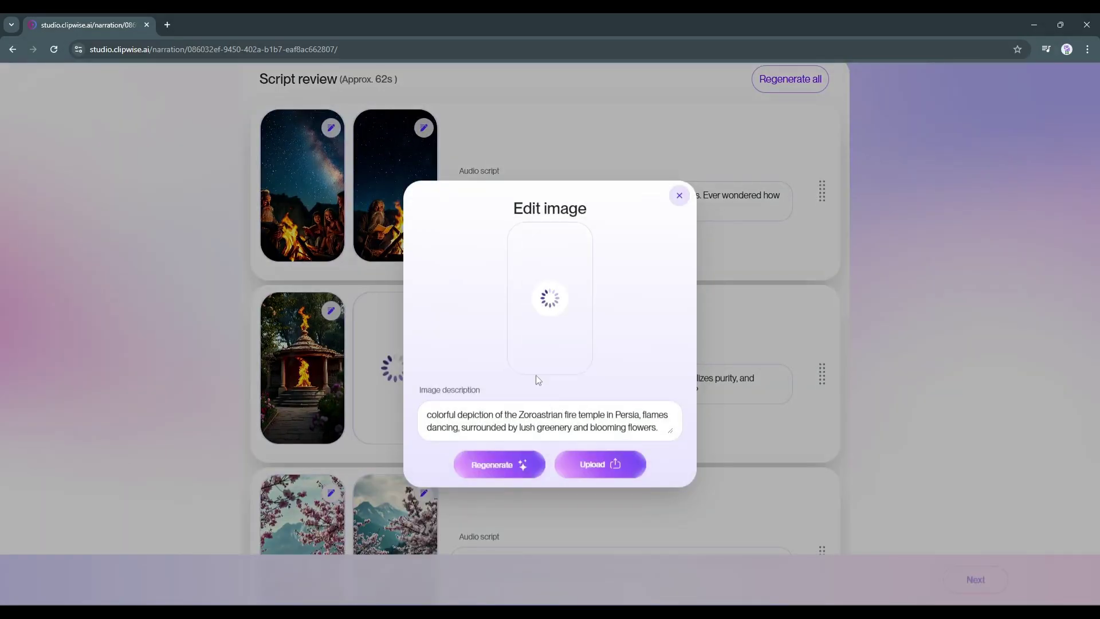
{"action": "left_click", "coordinate": [736, 374]}
{"action": "scroll", "coordinate": [483, 459], "scroll_direction": "down", "scroll_amount": 10}
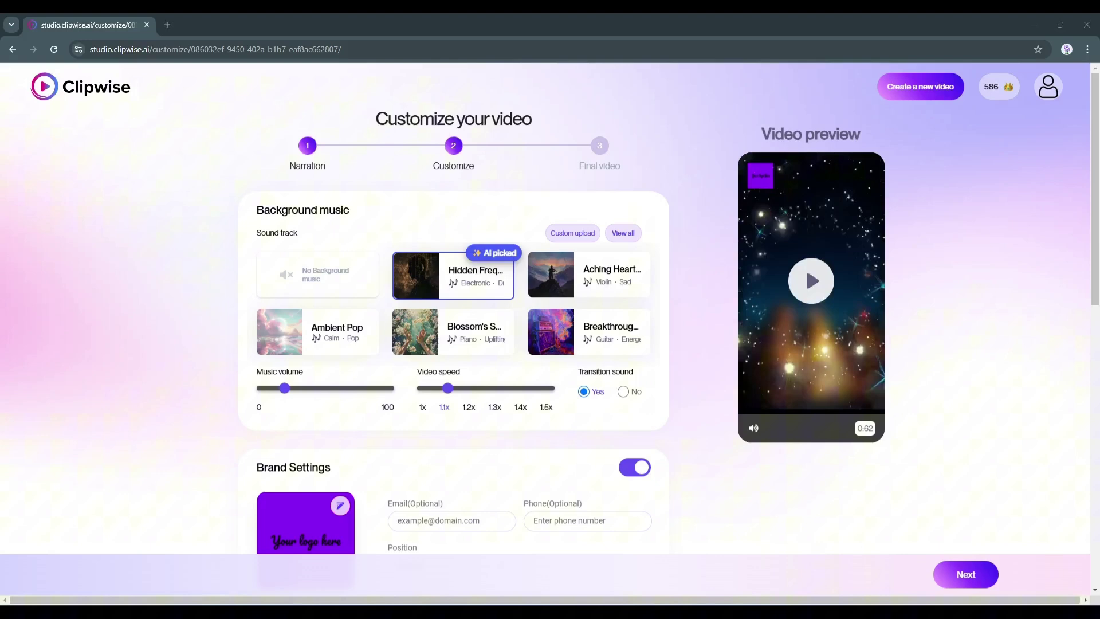
- Play the myths video preview and switch Brand Settings off
{"action": "left_click", "coordinate": [843, 291]}
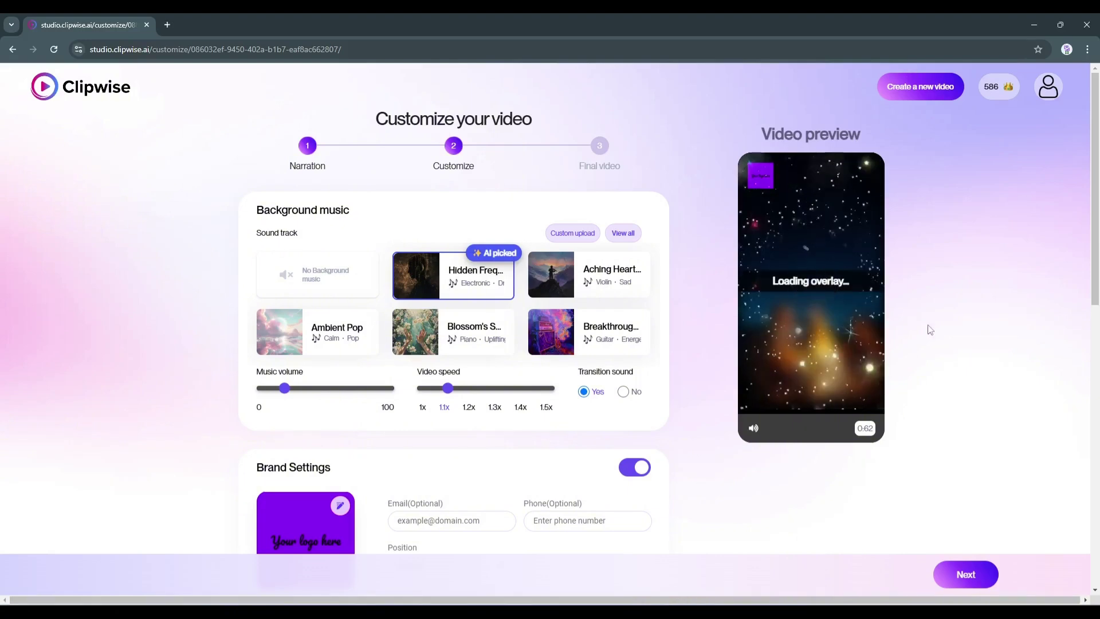
{"action": "left_click", "coordinate": [634, 473]}
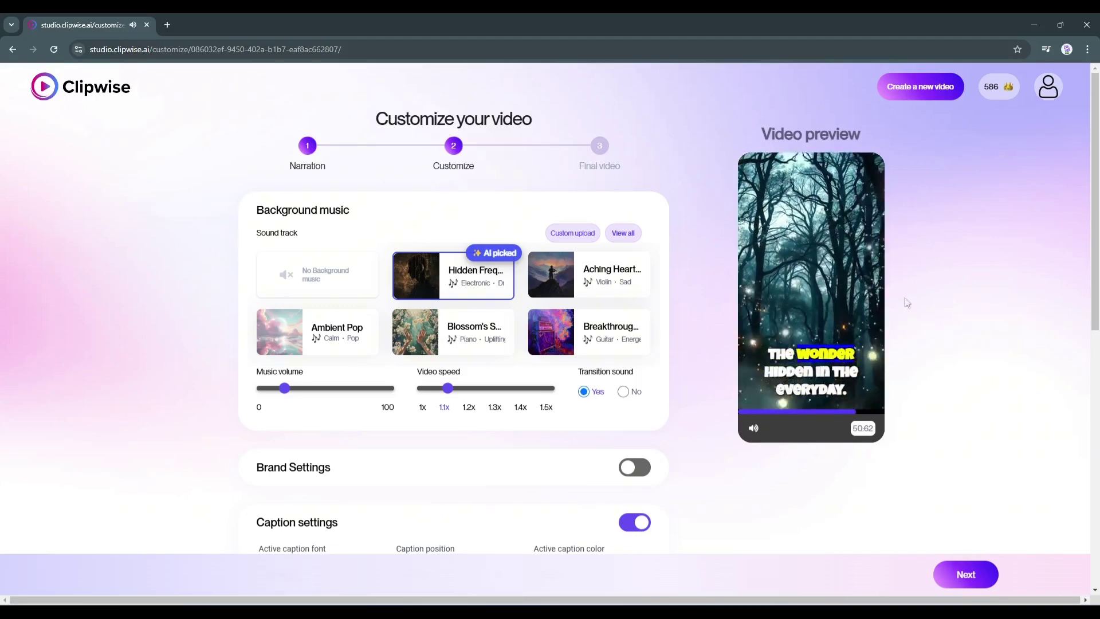
- Pick Dark Night from the Noir genre tracks as background music
{"action": "left_click", "coordinate": [869, 322]}
{"action": "scroll", "coordinate": [712, 339], "scroll_direction": "down", "scroll_amount": 3}
{"action": "scroll", "coordinate": [705, 341], "scroll_direction": "up", "scroll_amount": 3}
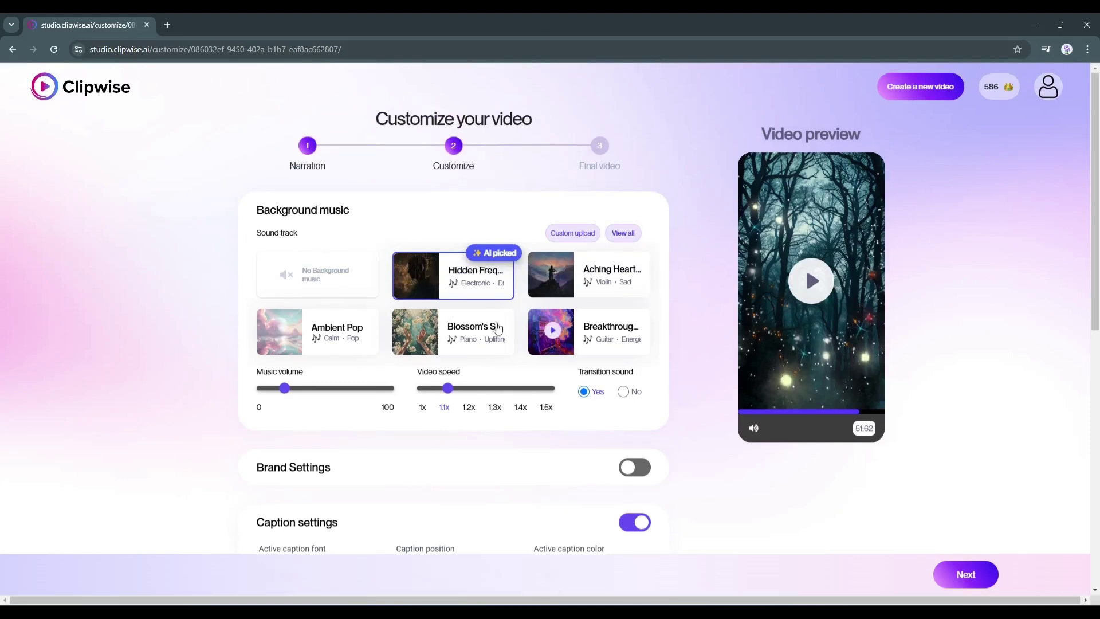
{"action": "left_click", "coordinate": [622, 232]}
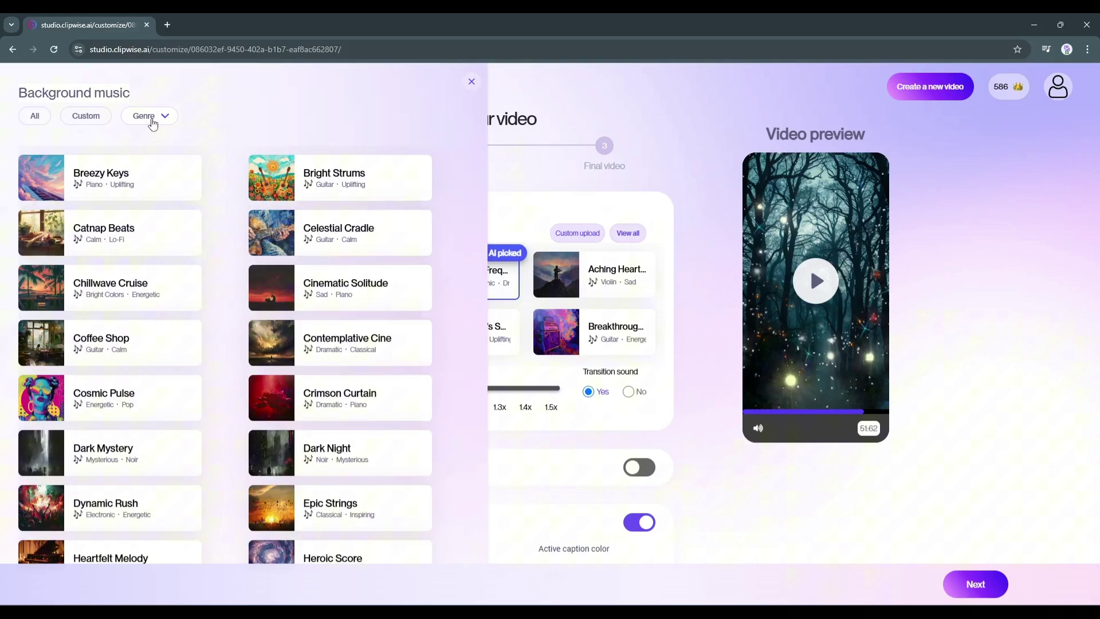
{"action": "left_click", "coordinate": [153, 124]}
{"action": "left_click", "coordinate": [147, 299]}
{"action": "left_click", "coordinate": [41, 201]}
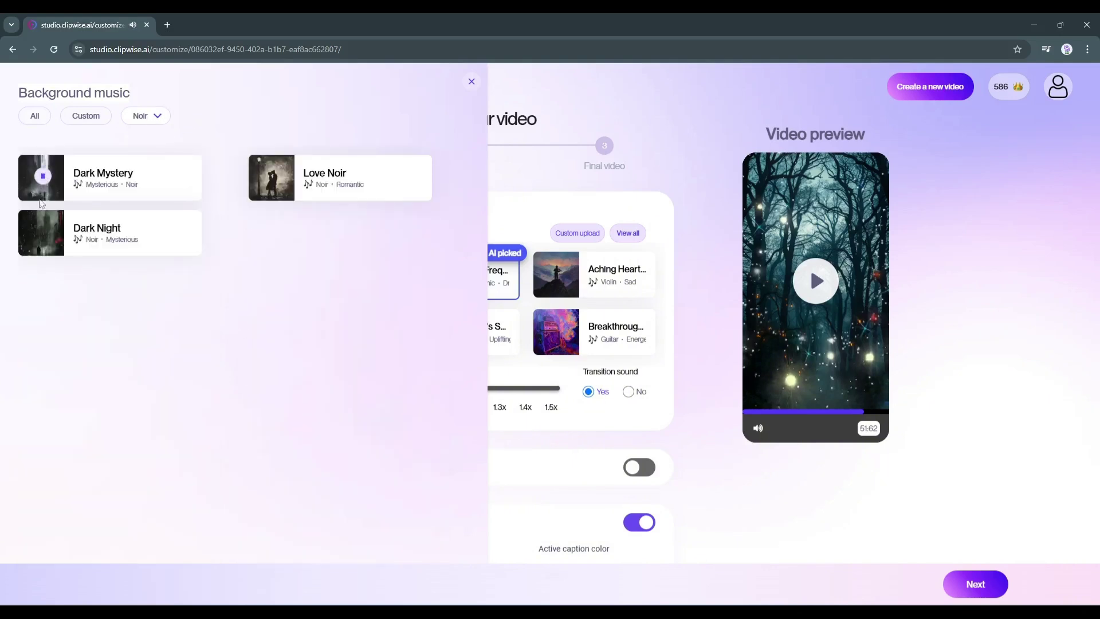
{"action": "mouse_move", "coordinate": [43, 234]}
{"action": "left_click", "coordinate": [140, 232]}
{"action": "left_click", "coordinate": [472, 82]}
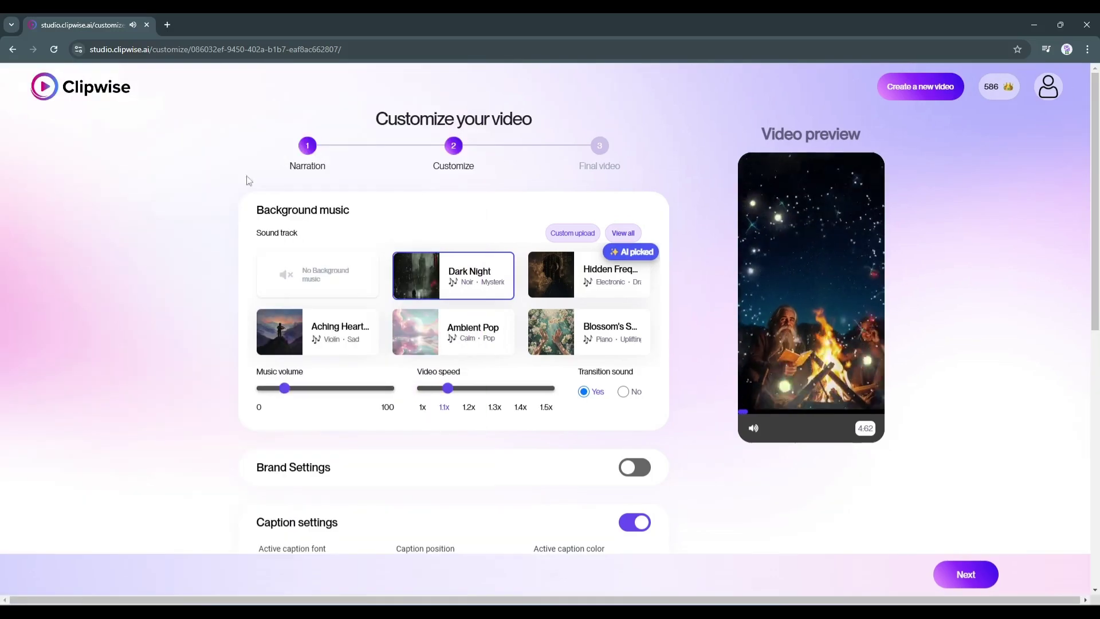
- Cancel a custom music upload, set speed to 1.2x, and keep transition sounds on
{"action": "left_click", "coordinate": [553, 235]}
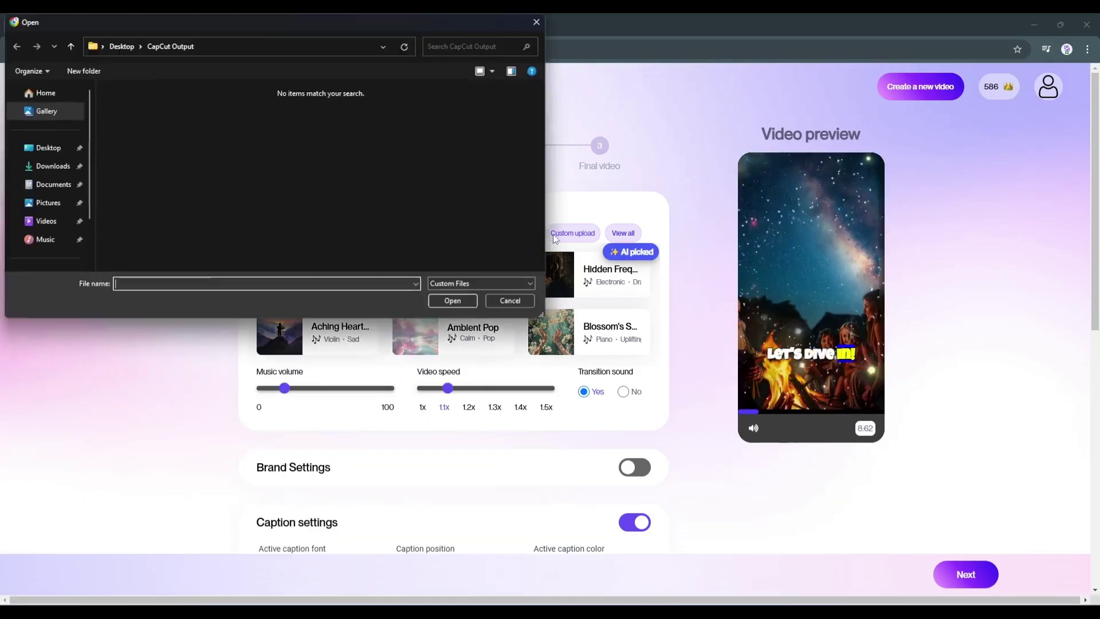
{"action": "left_click", "coordinate": [511, 301]}
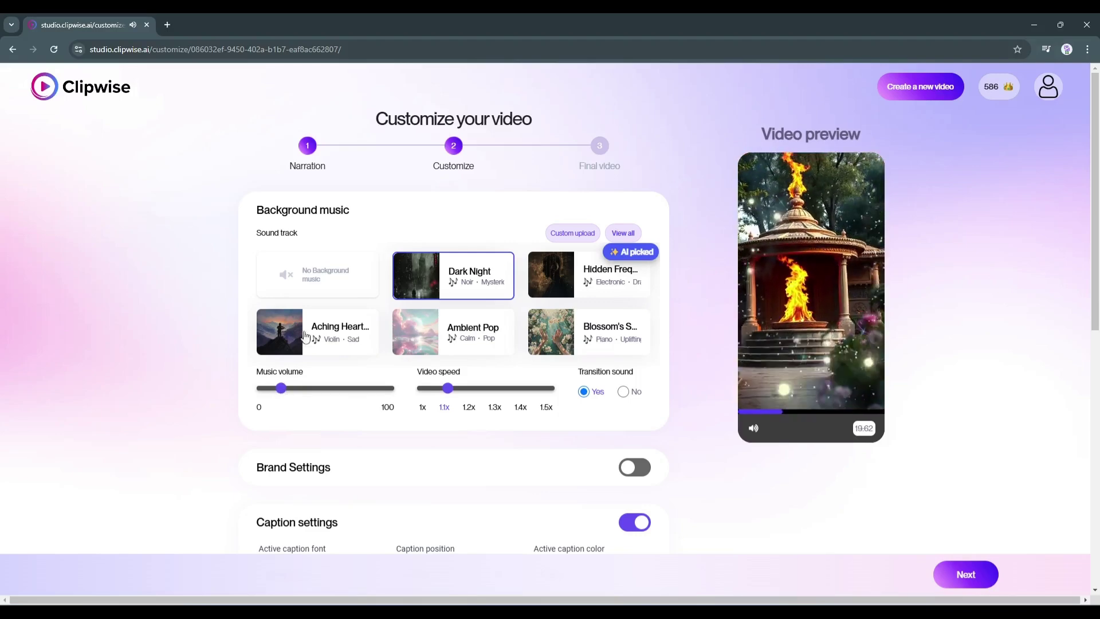
{"action": "left_click_drag", "start_coordinate": [451, 394], "coordinate": [479, 396]}
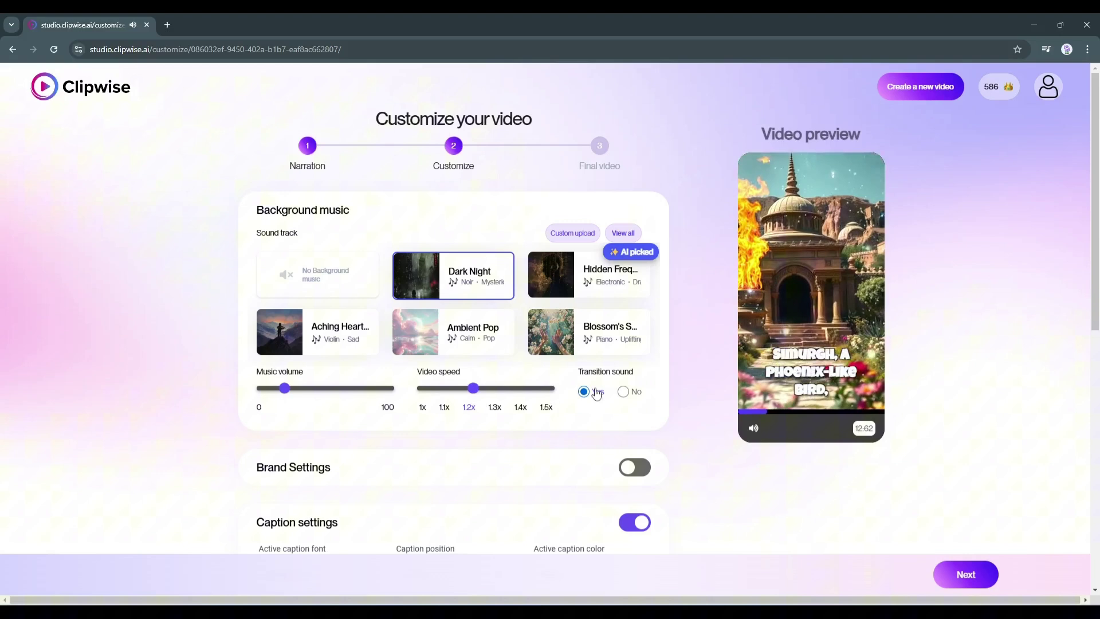
{"action": "left_click", "coordinate": [622, 396]}
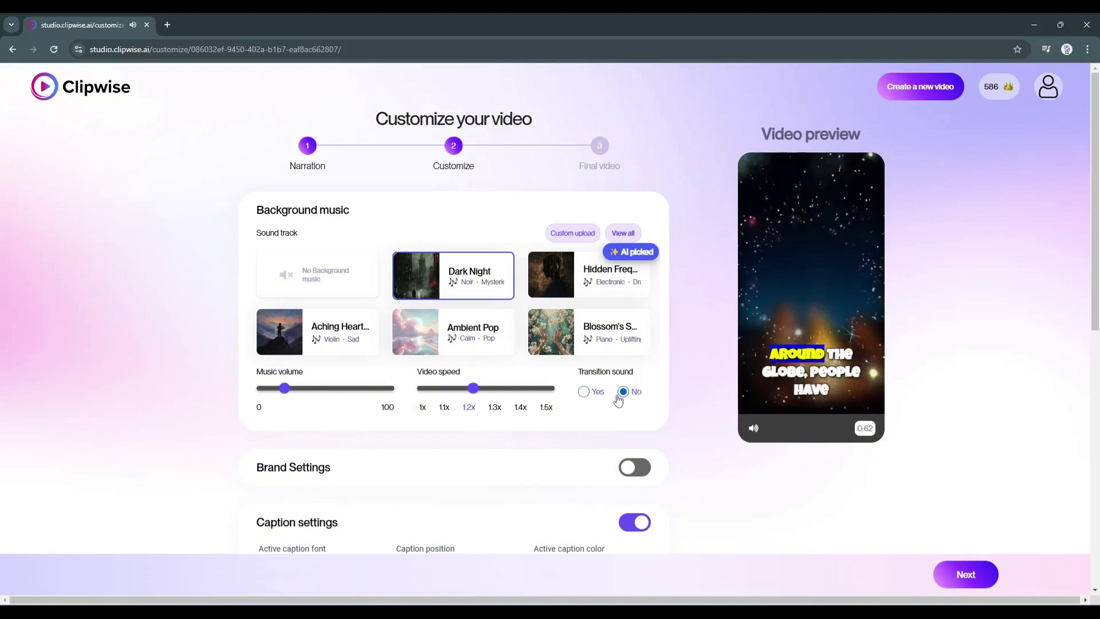
{"action": "left_click", "coordinate": [585, 395]}
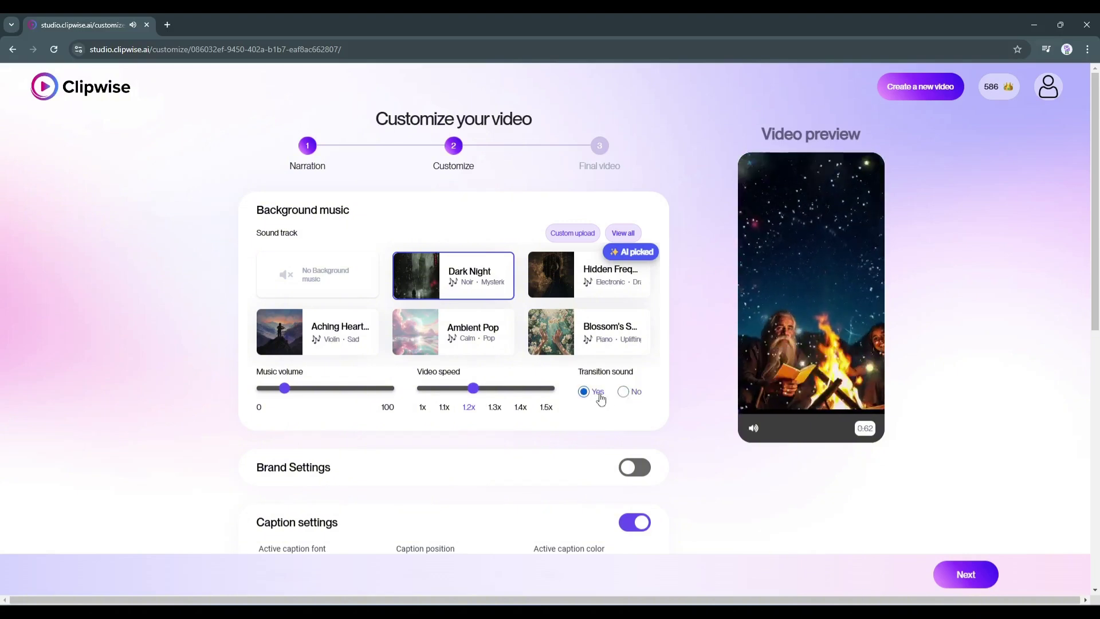
- Enable Brand Settings and upload the AI LOCKUP image as the top-left logo
{"action": "scroll", "coordinate": [250, 380], "scroll_direction": "down", "scroll_amount": 2}
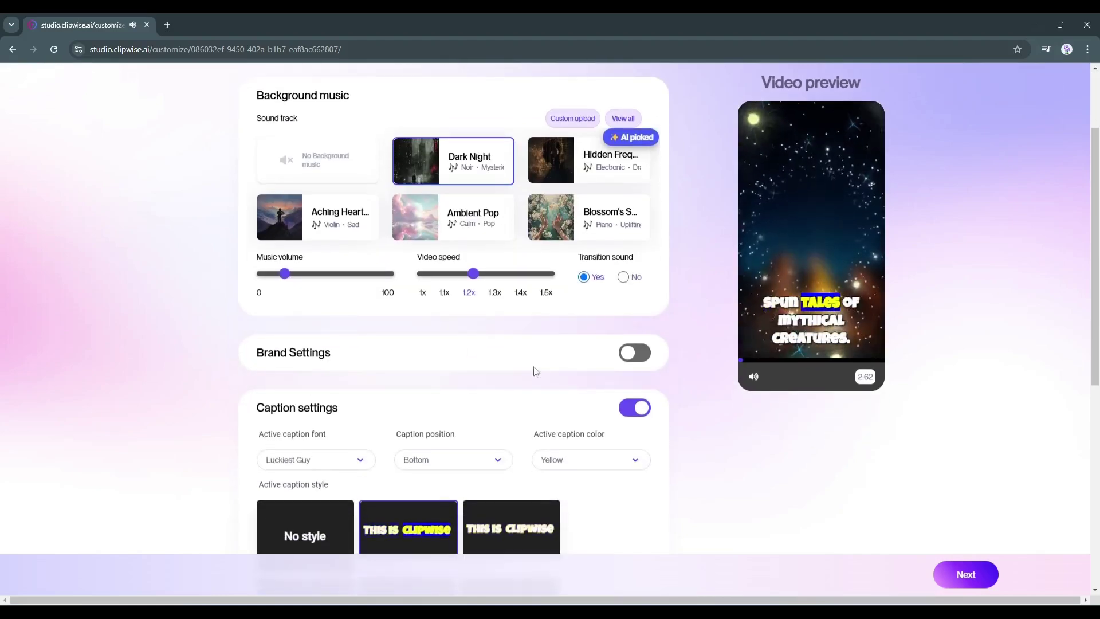
{"action": "triple_click", "coordinate": [283, 351]}
{"action": "left_click", "coordinate": [289, 338]}
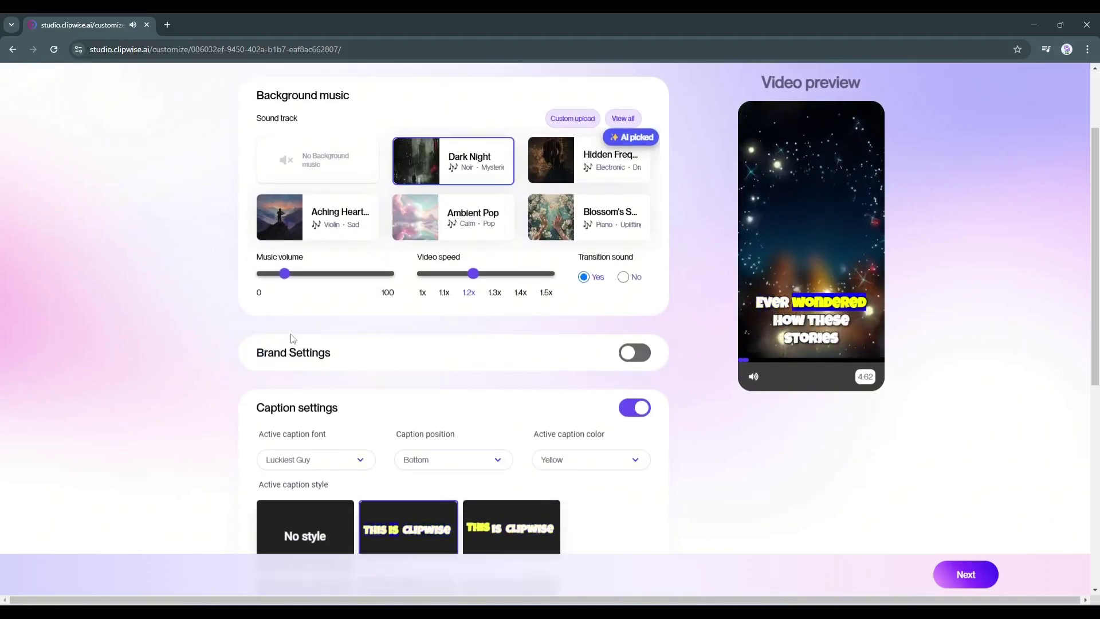
{"action": "left_click", "coordinate": [629, 359]}
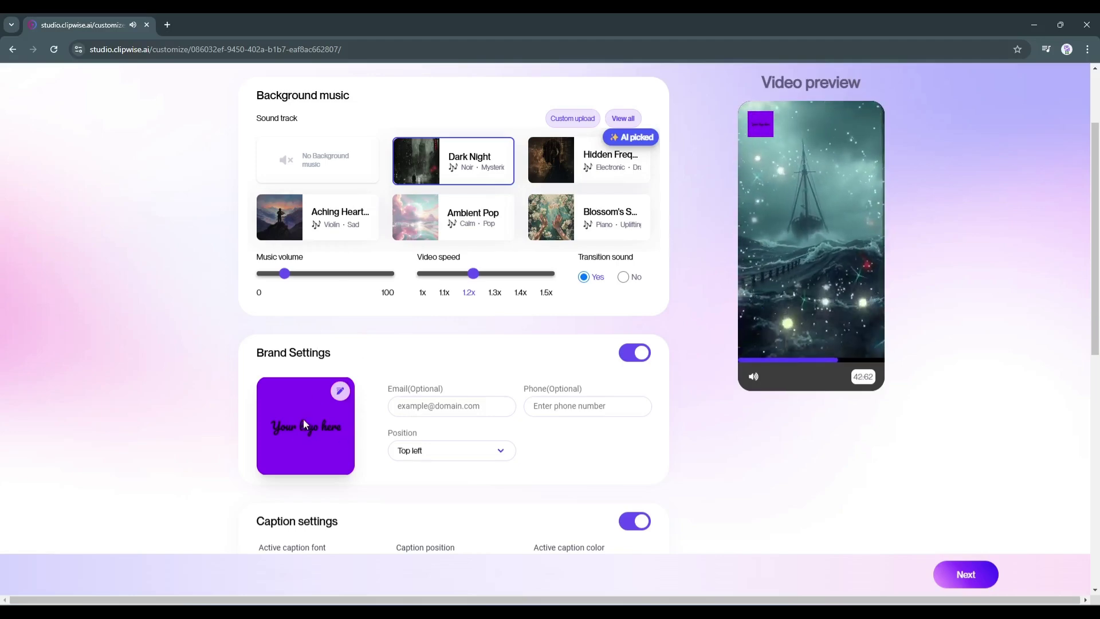
{"action": "left_click", "coordinate": [346, 400]}
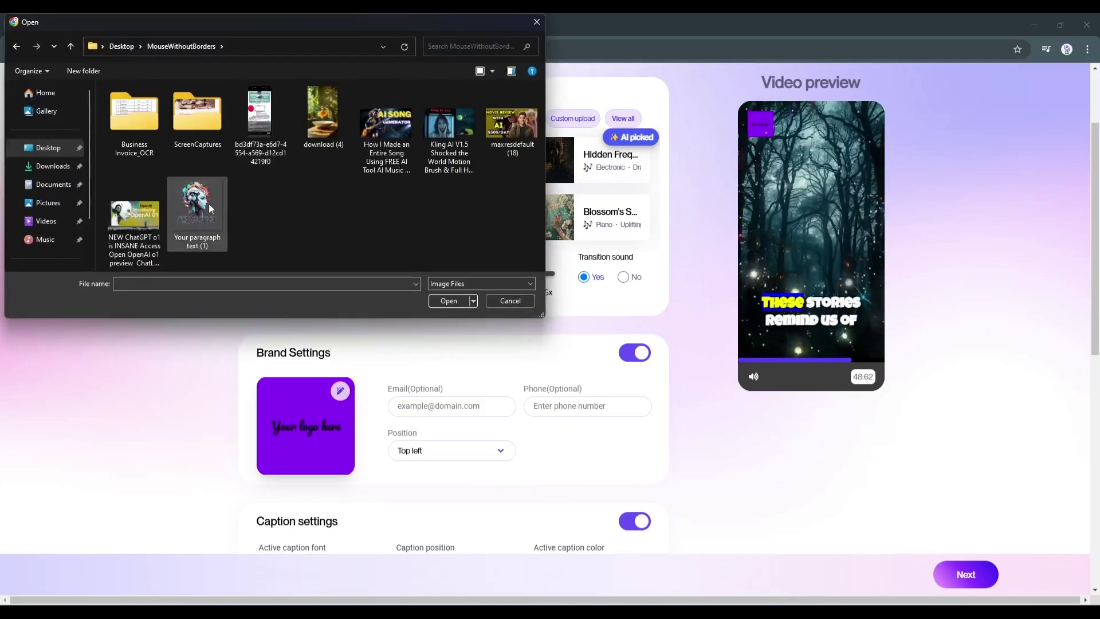
{"action": "double_click", "coordinate": [197, 213]}
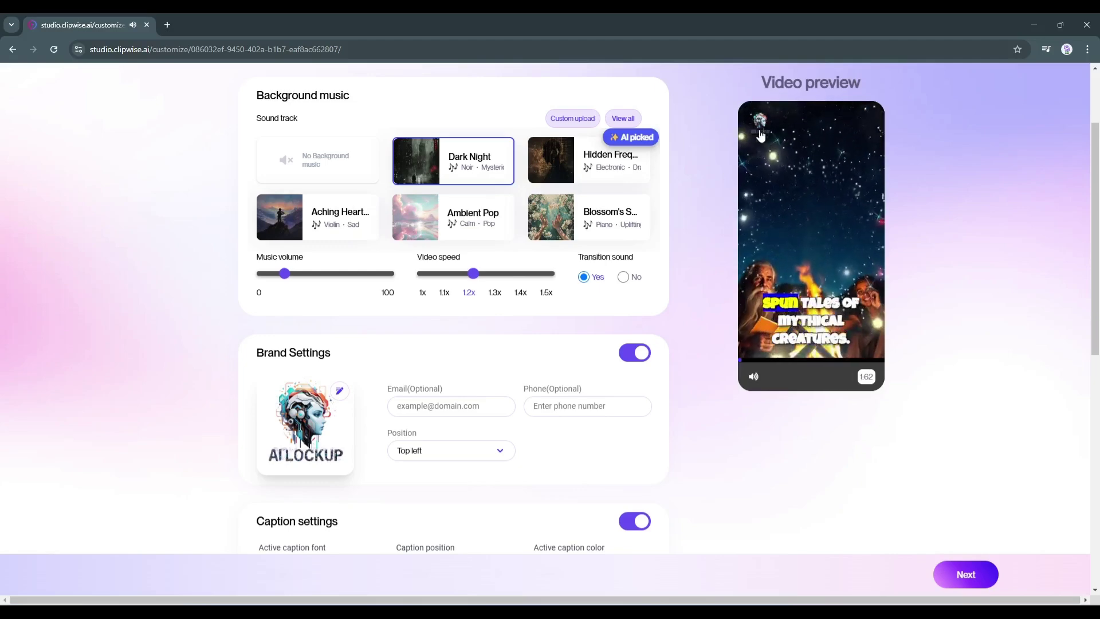
- Set the captions to Luckiest Guy font, centre position and yellow colour
{"action": "scroll", "coordinate": [304, 284], "scroll_direction": "down", "scroll_amount": 5}
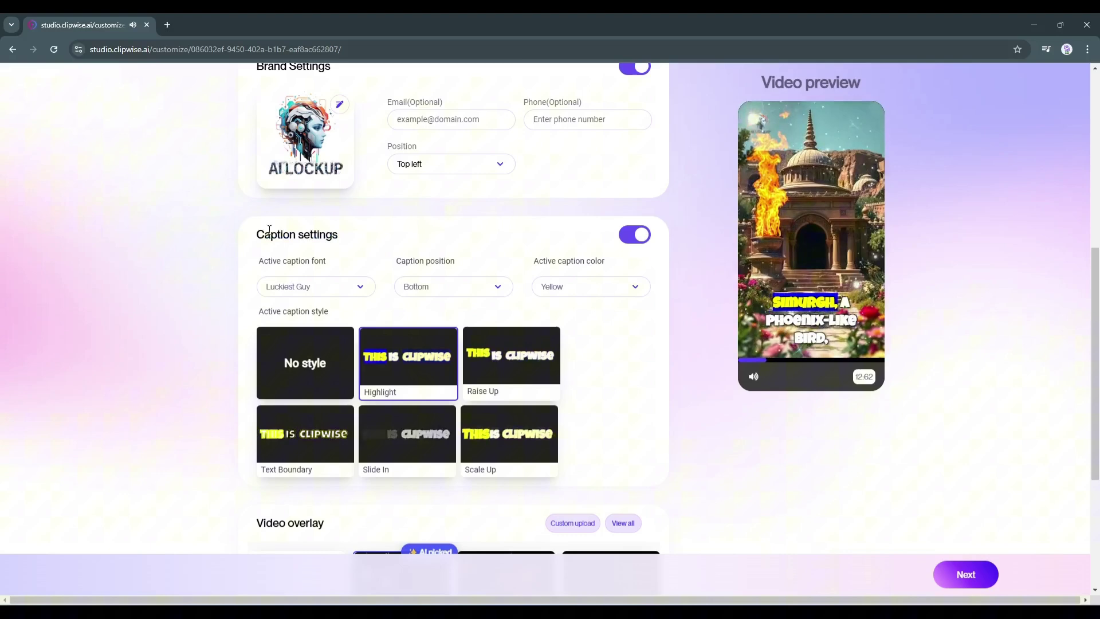
{"action": "left_click", "coordinate": [323, 288]}
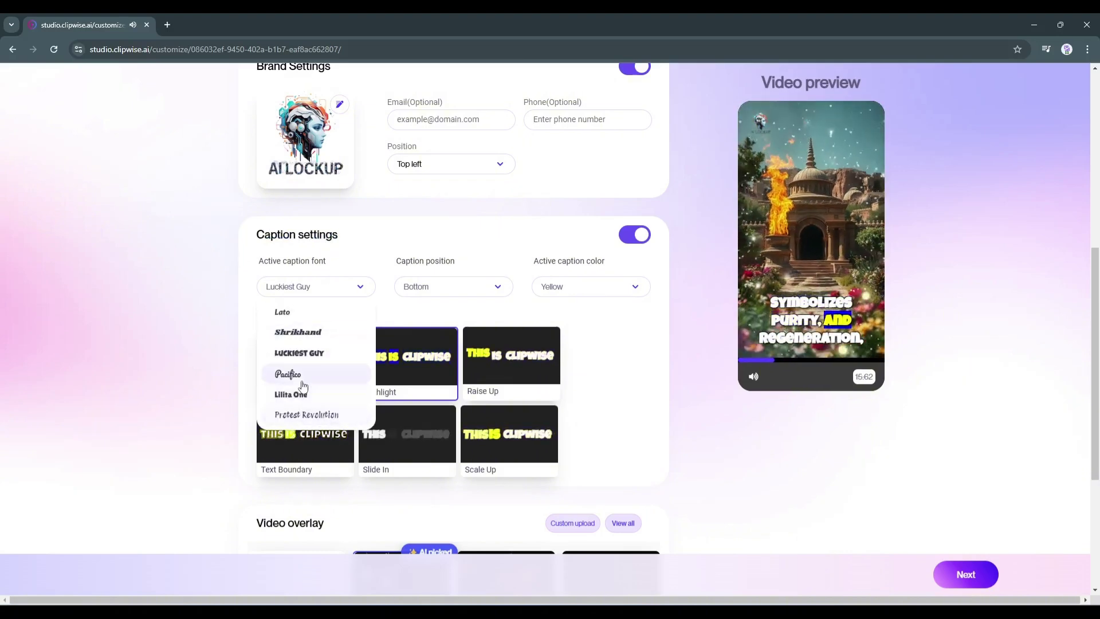
{"action": "left_click", "coordinate": [291, 395]}
{"action": "left_click", "coordinate": [330, 285]}
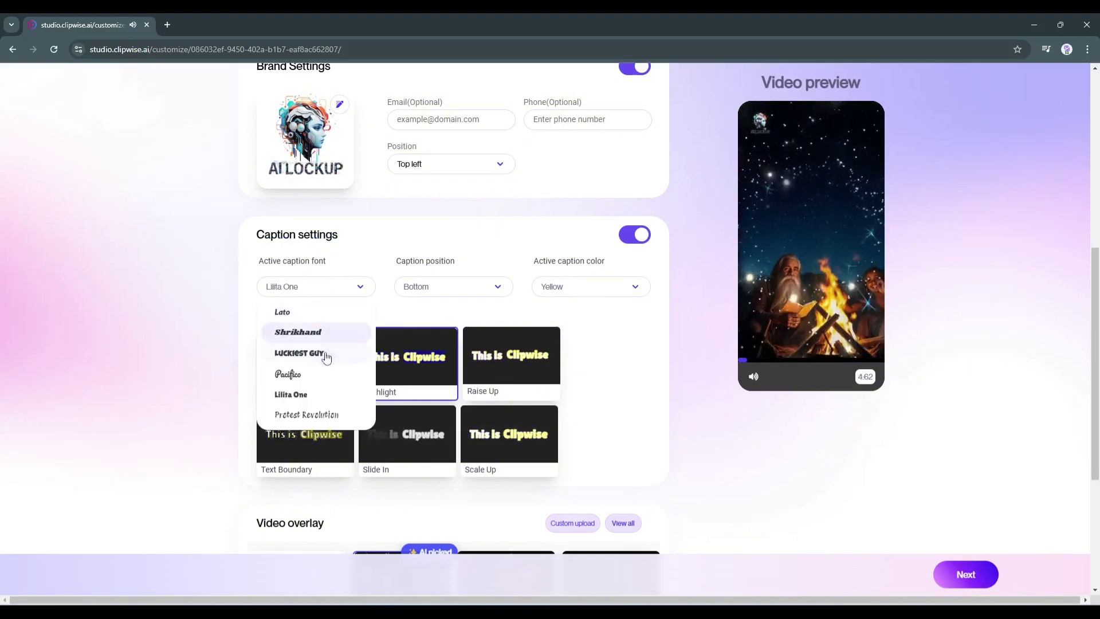
{"action": "left_click", "coordinate": [321, 354]}
{"action": "left_click", "coordinate": [479, 289]}
{"action": "left_click", "coordinate": [419, 331]}
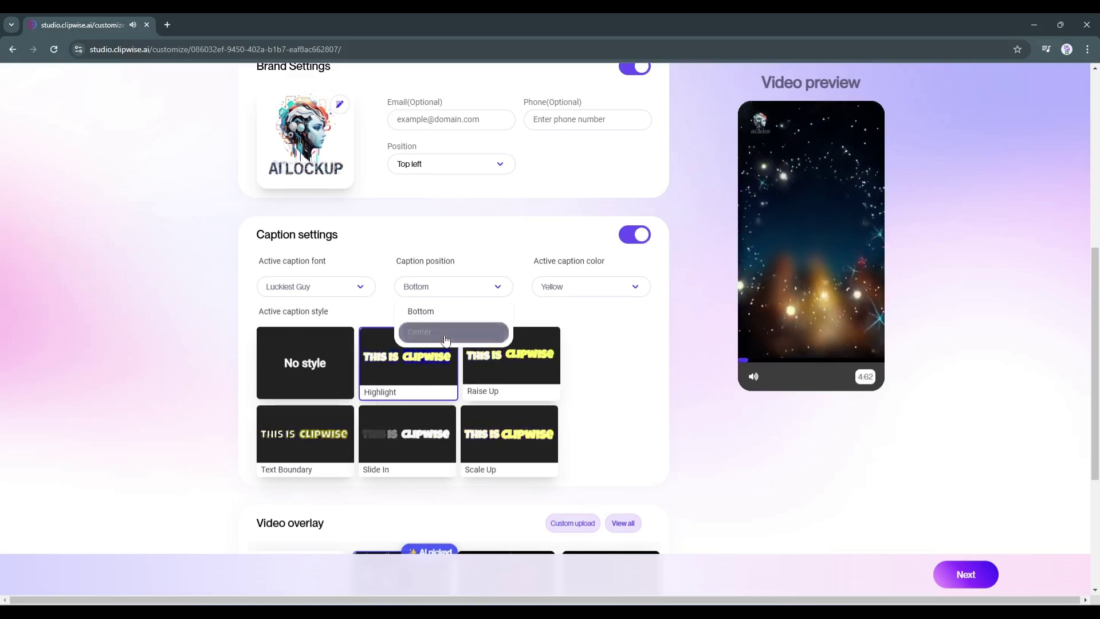
{"action": "left_click", "coordinate": [612, 288]}
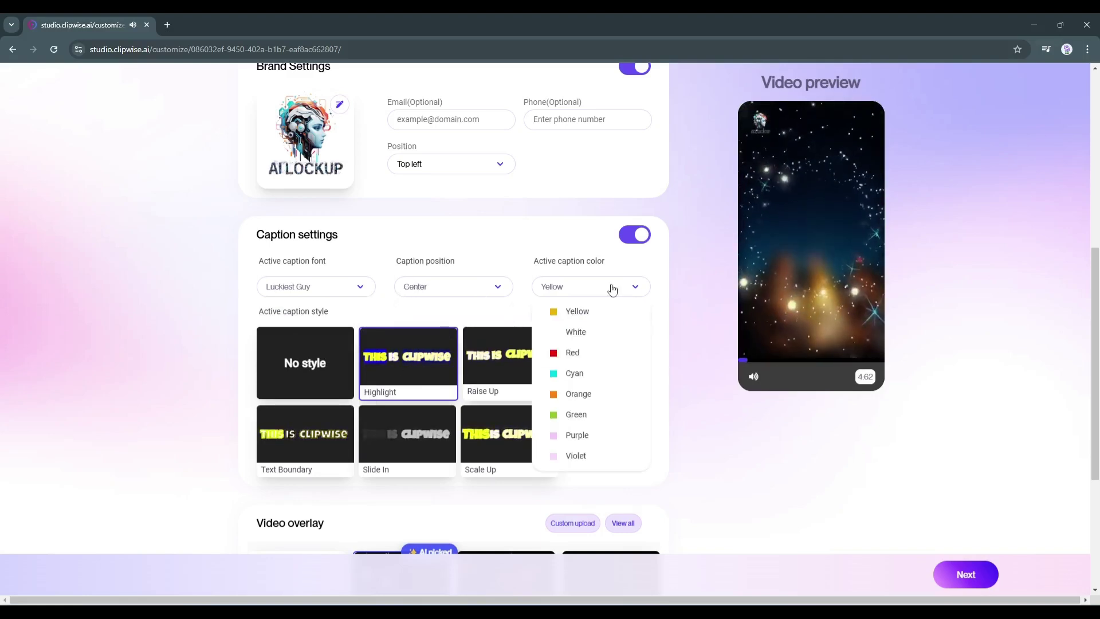
{"action": "left_click", "coordinate": [579, 314]}
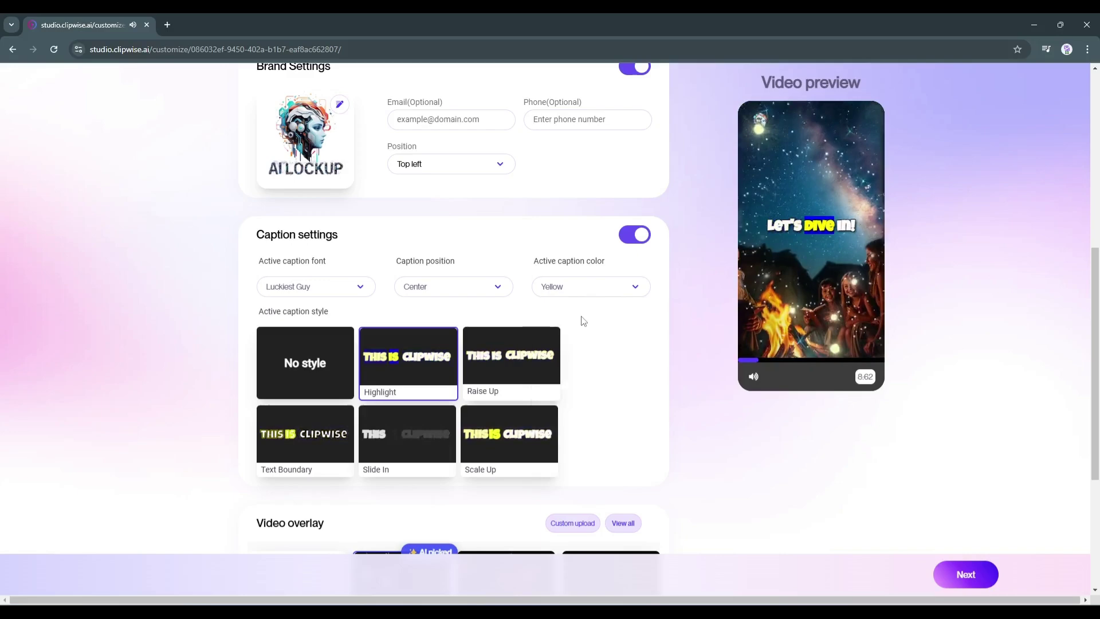
- Switch the caption style to Scale Up, trying Raise Up first
{"action": "scroll", "coordinate": [264, 297], "scroll_direction": "down", "scroll_amount": 1}
{"action": "scroll", "coordinate": [263, 297], "scroll_direction": "down", "scroll_amount": 1}
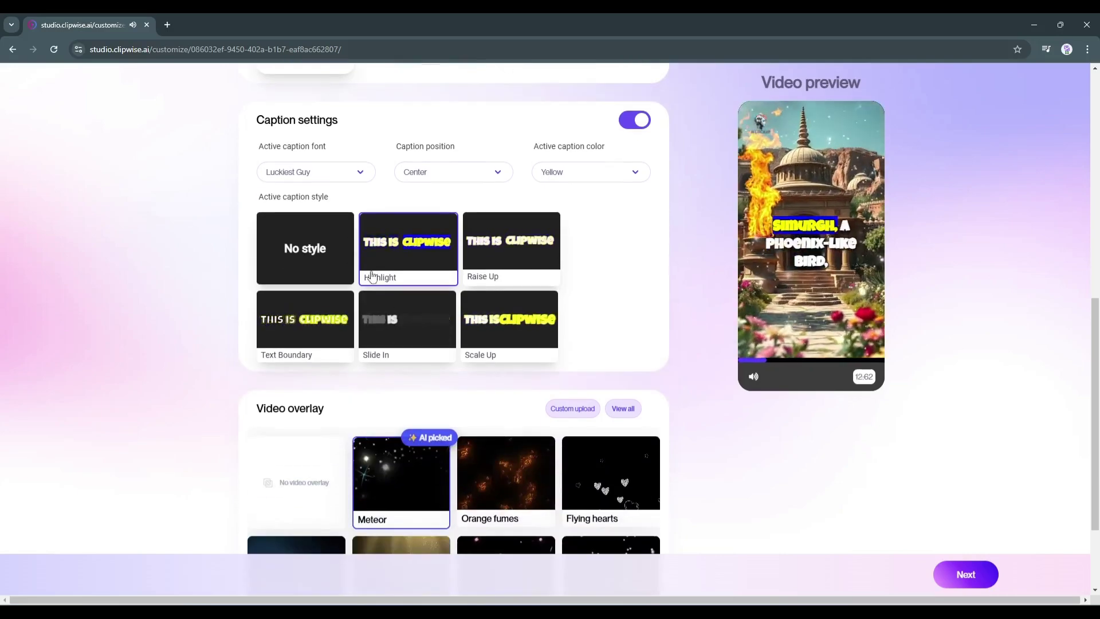
{"action": "left_click", "coordinate": [510, 246]}
{"action": "left_click", "coordinate": [505, 321]}
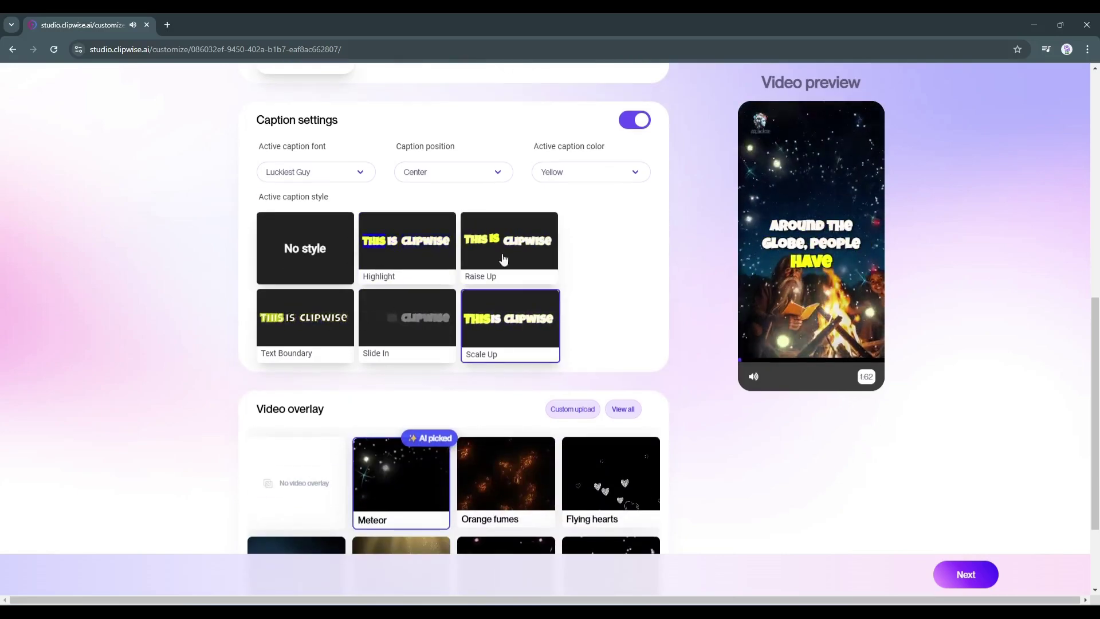
- Use Slide In captions with the Old film overlay and generate the myths video
{"action": "left_click", "coordinate": [401, 335]}
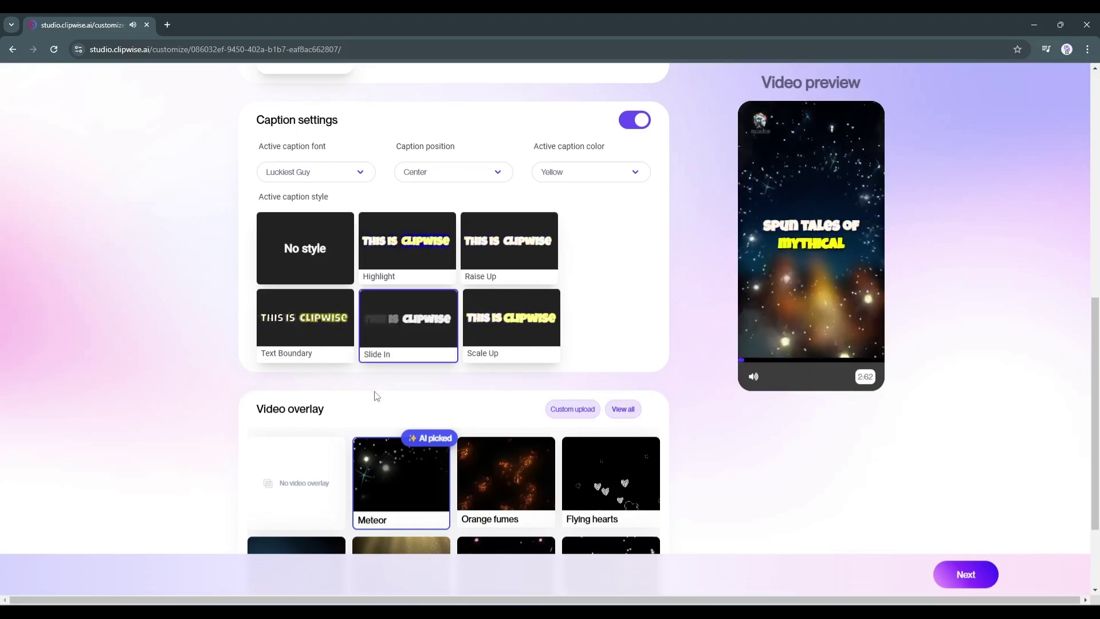
{"action": "scroll", "coordinate": [418, 284], "scroll_direction": "down", "scroll_amount": 2}
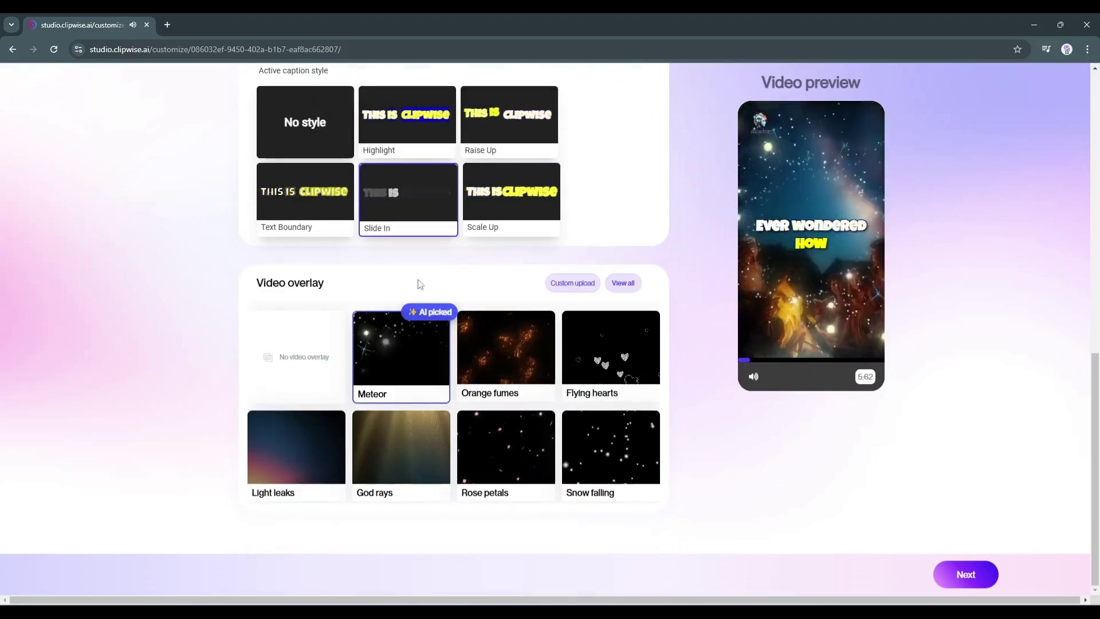
{"action": "left_click", "coordinate": [622, 283]}
{"action": "scroll", "coordinate": [153, 294], "scroll_direction": "down", "scroll_amount": 5}
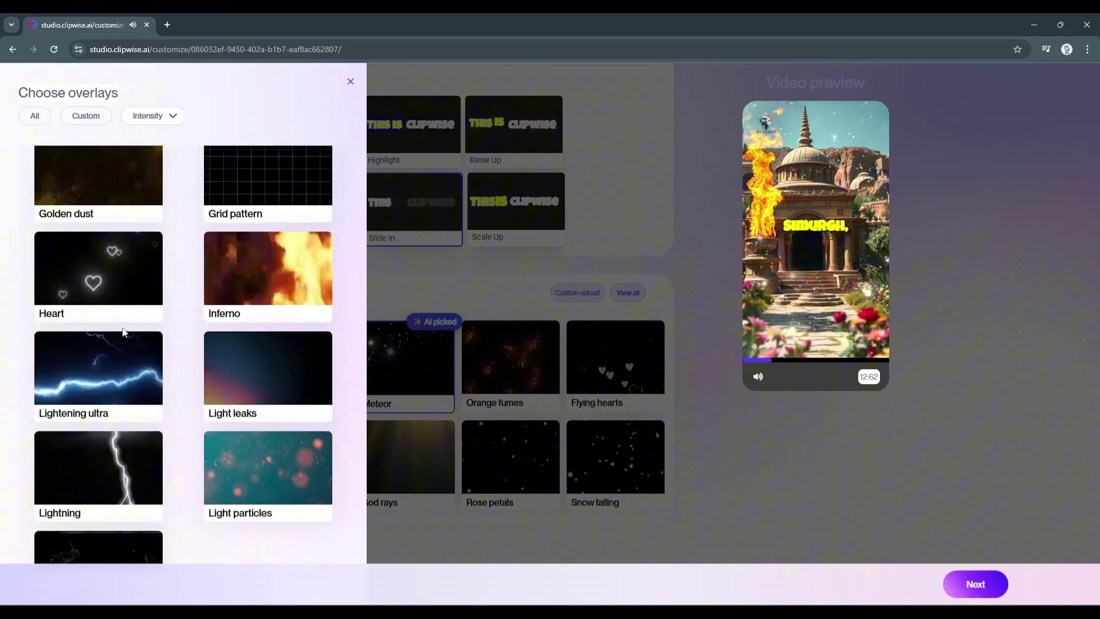
{"action": "left_click", "coordinate": [115, 396]}
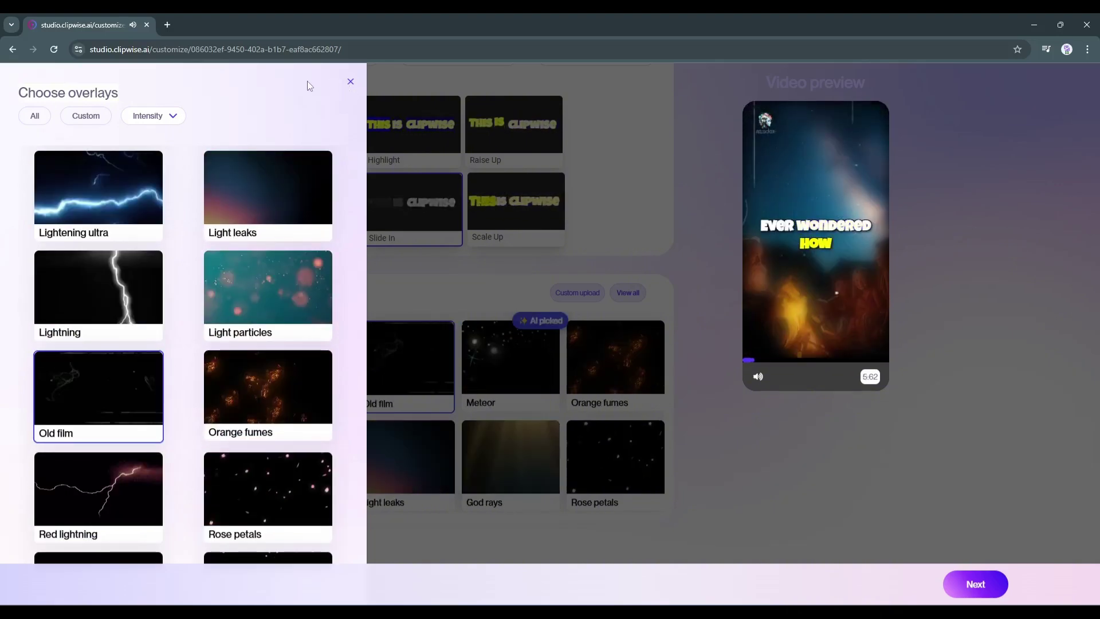
{"action": "left_click", "coordinate": [351, 81]}
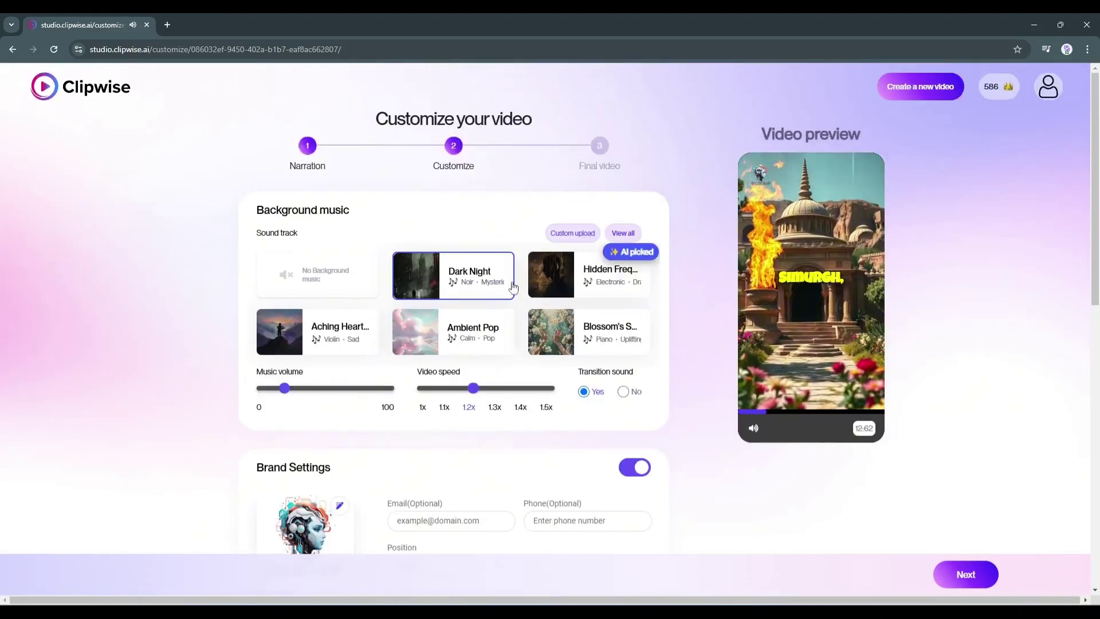
{"action": "scroll", "coordinate": [646, 437], "scroll_direction": "down", "scroll_amount": 7}
{"action": "left_click", "coordinate": [956, 573]}
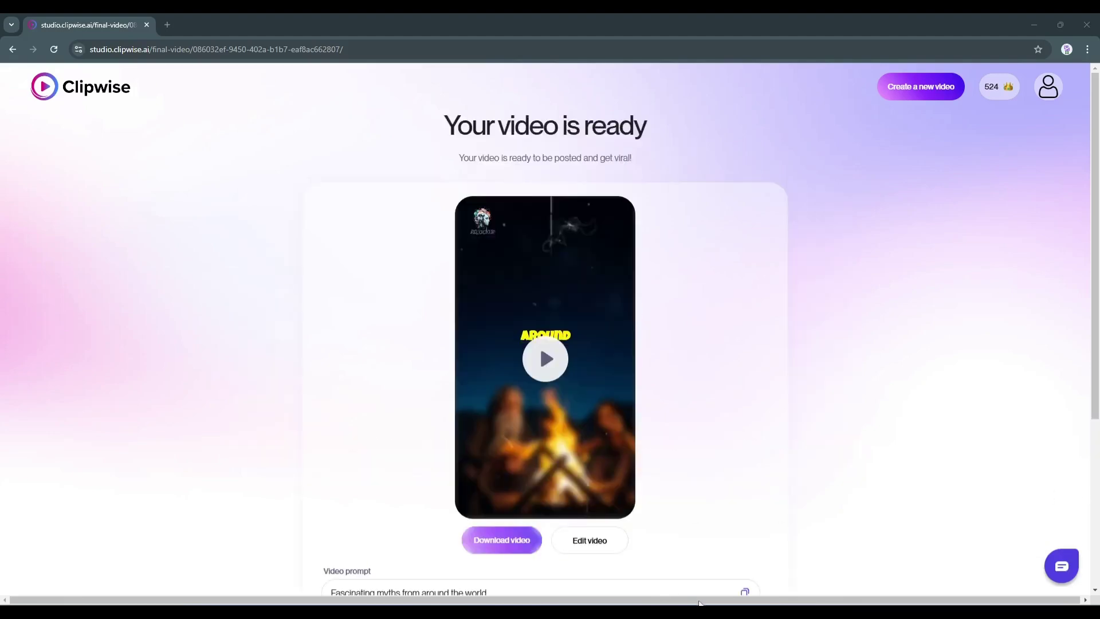
- Download the finished myths video from the final-video page
{"action": "left_click", "coordinate": [496, 539]}
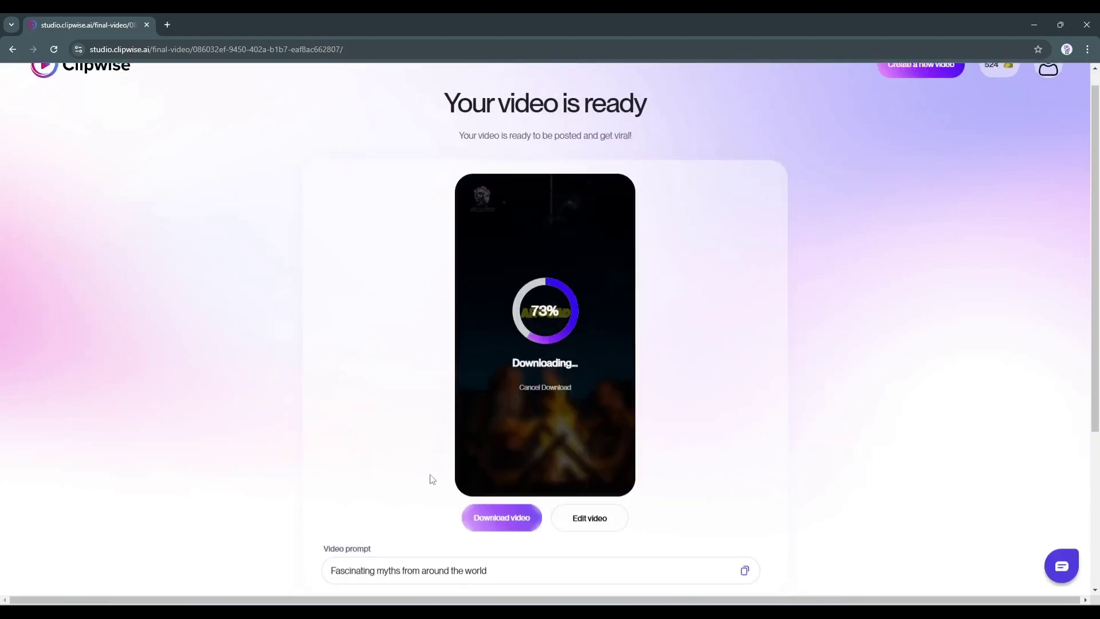
{"action": "scroll", "coordinate": [751, 523], "scroll_direction": "down", "scroll_amount": 2}
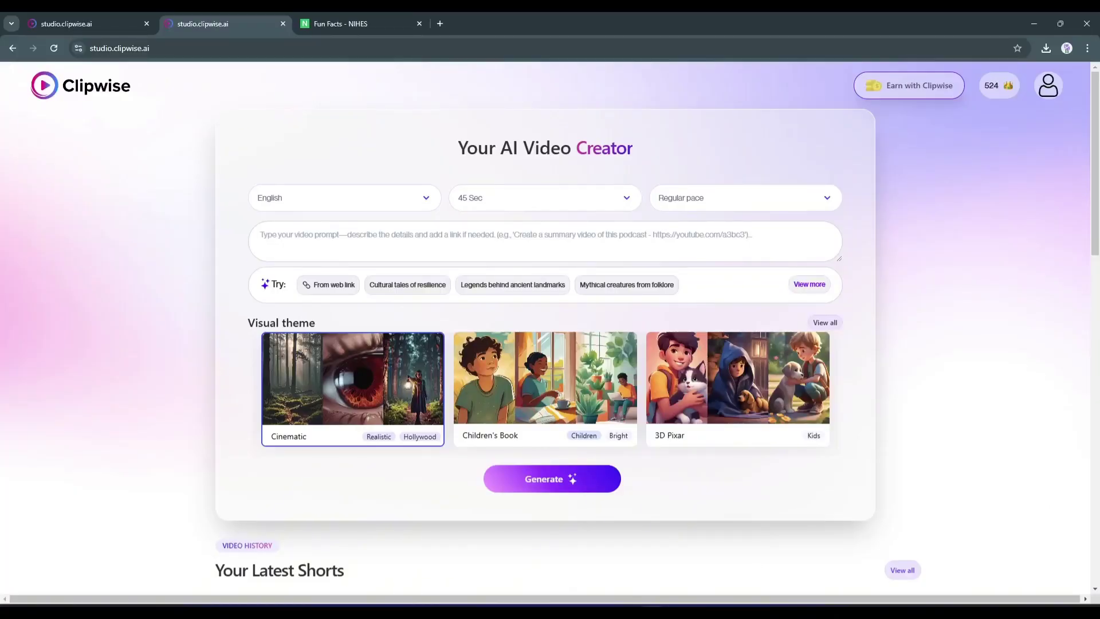
- Keep English narration and set the video length to 60 seconds
{"action": "left_click", "coordinate": [380, 208]}
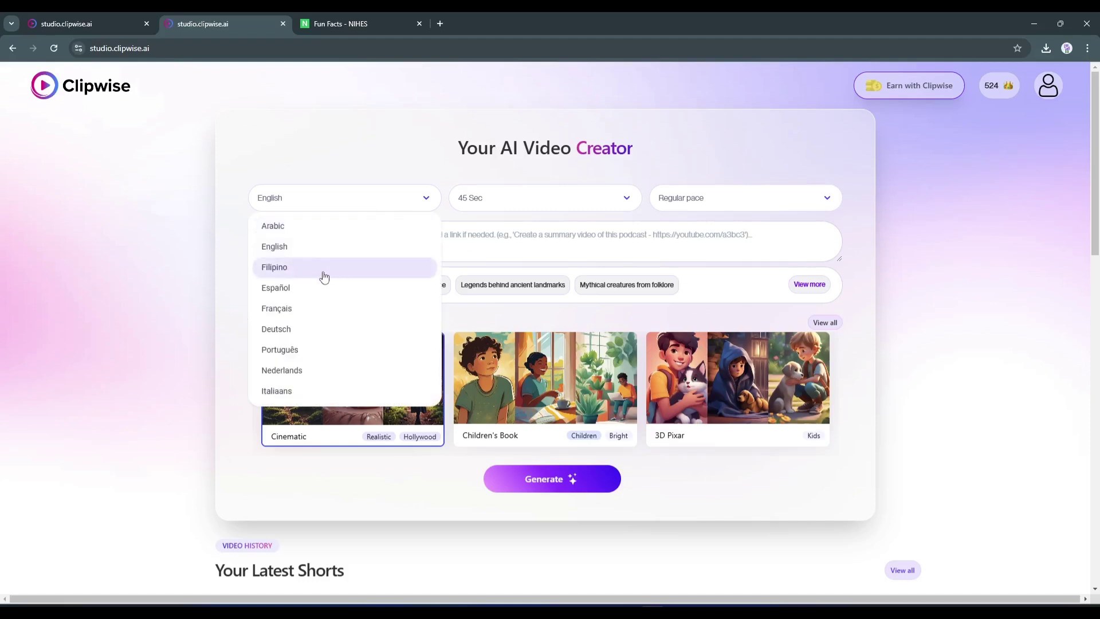
{"action": "left_click", "coordinate": [510, 224]}
{"action": "left_click", "coordinate": [480, 267]}
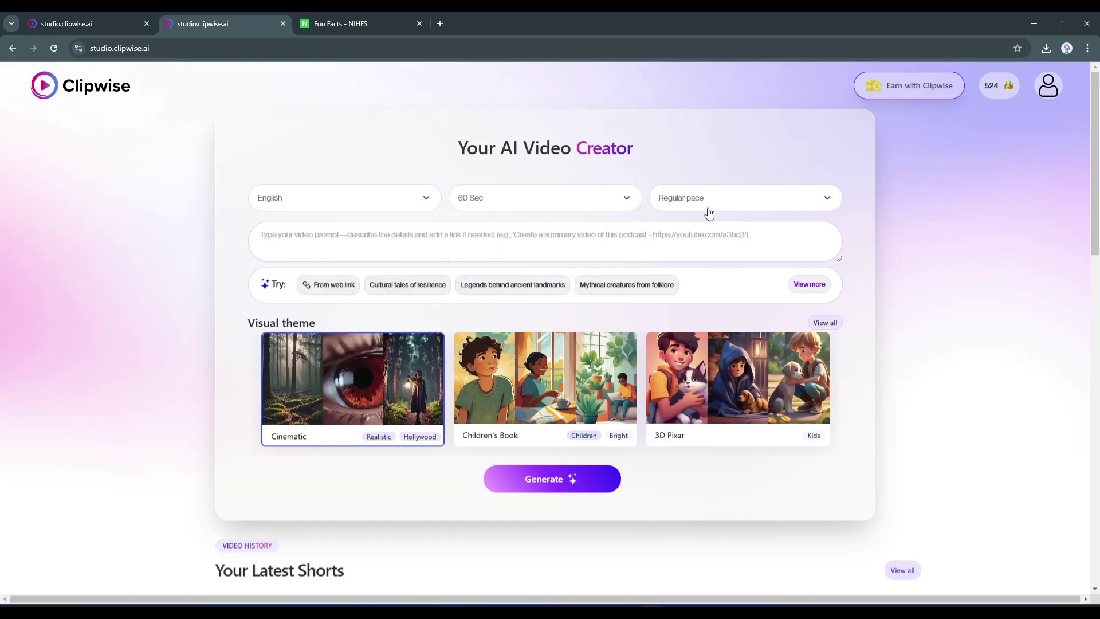
{"action": "left_click", "coordinate": [709, 210]}
{"action": "left_click", "coordinate": [709, 208]}
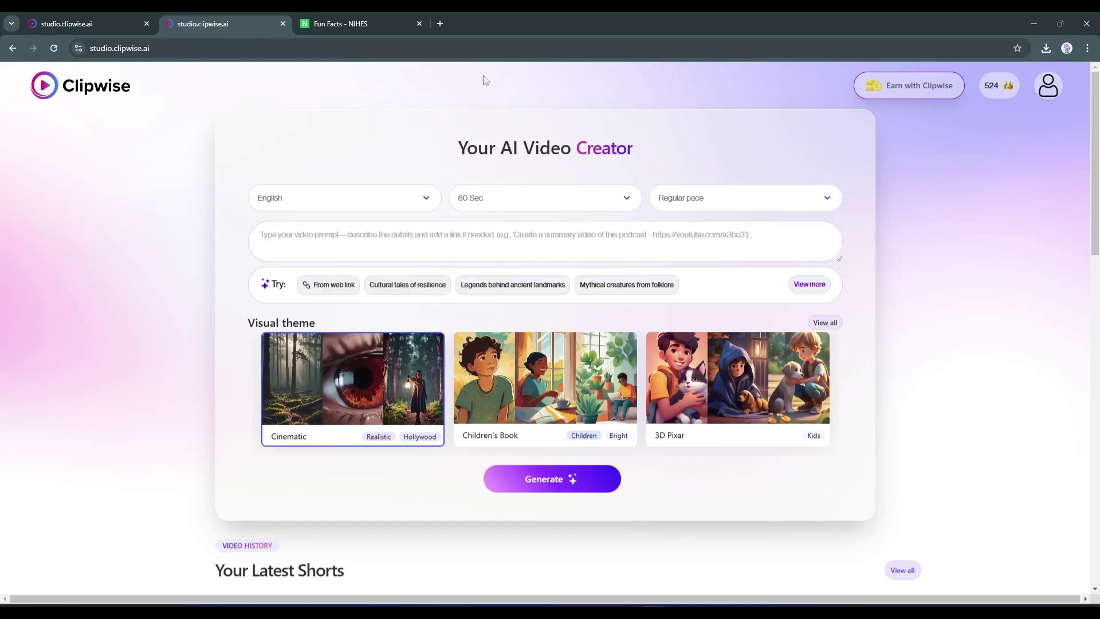
- Paste the NIHES fun-facts page link as the web-link prompt
{"action": "left_click", "coordinate": [342, 288]}
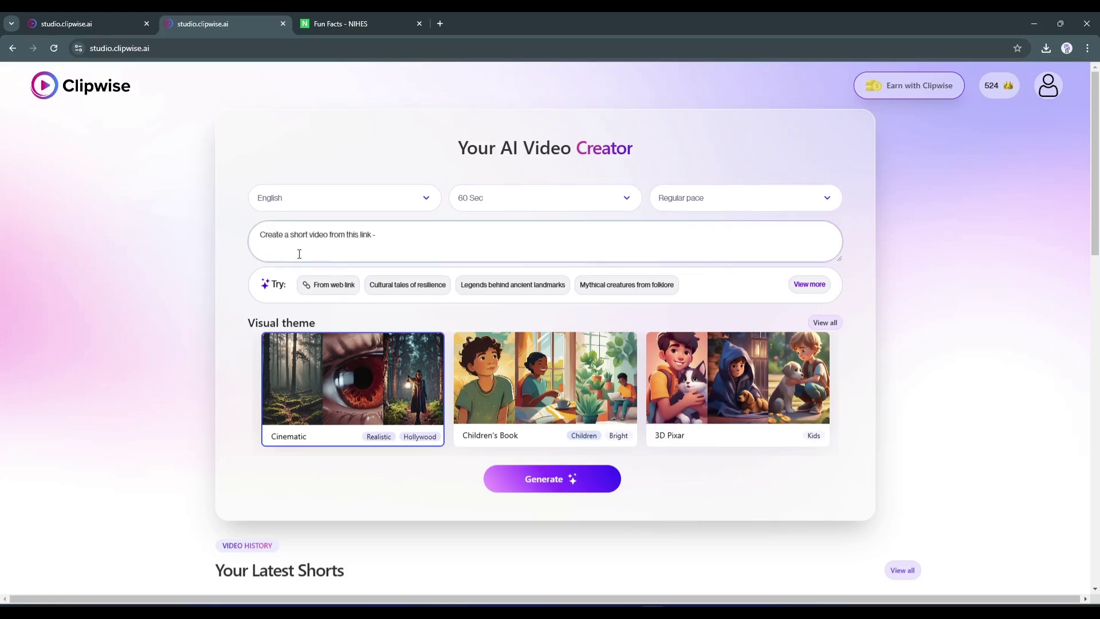
{"action": "left_click", "coordinate": [367, 12]}
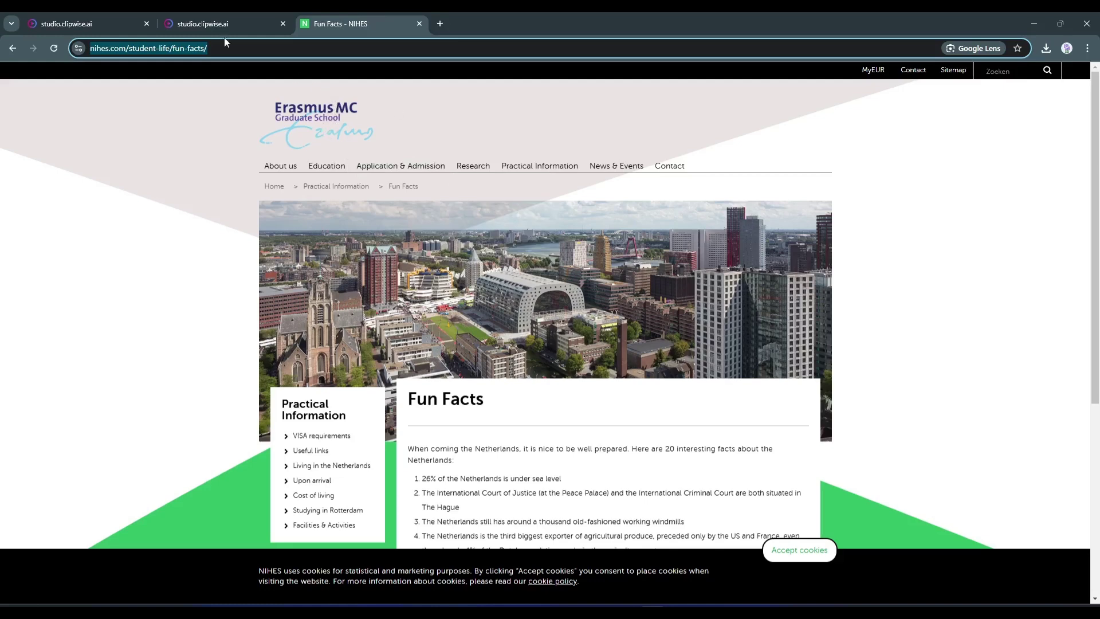
{"action": "left_click", "coordinate": [216, 21]}
{"action": "type", "text": "https://www.nihes.com/student-life/fun-facts/"}
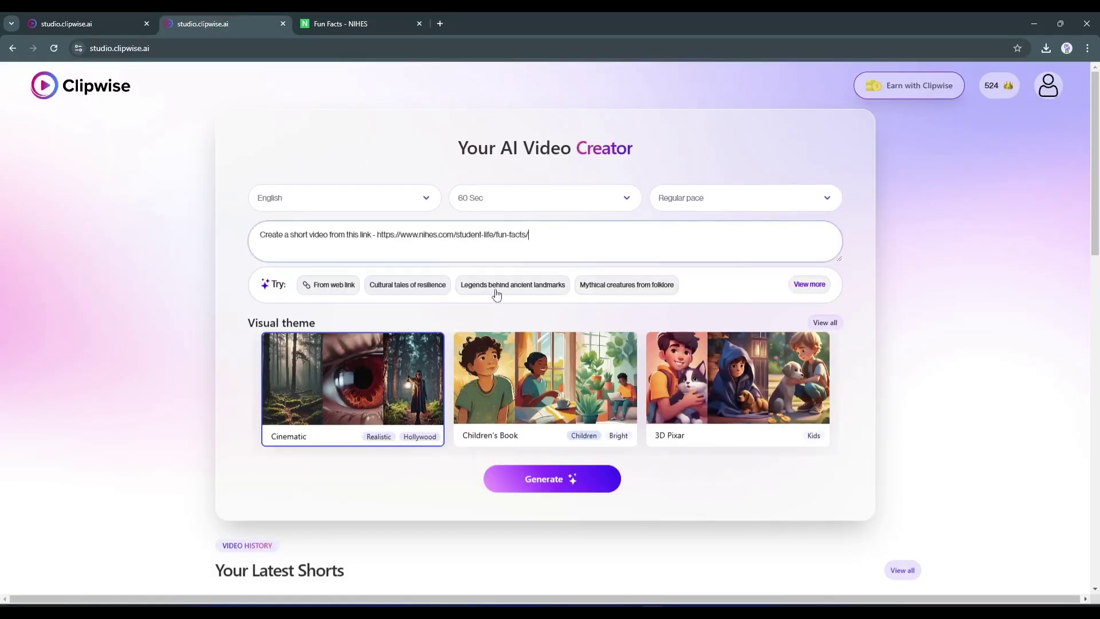
- Choose the Dreamy anime visual theme and generate the narration
{"action": "scroll", "coordinate": [495, 301], "scroll_direction": "down", "scroll_amount": 1}
{"action": "left_click", "coordinate": [825, 271]}
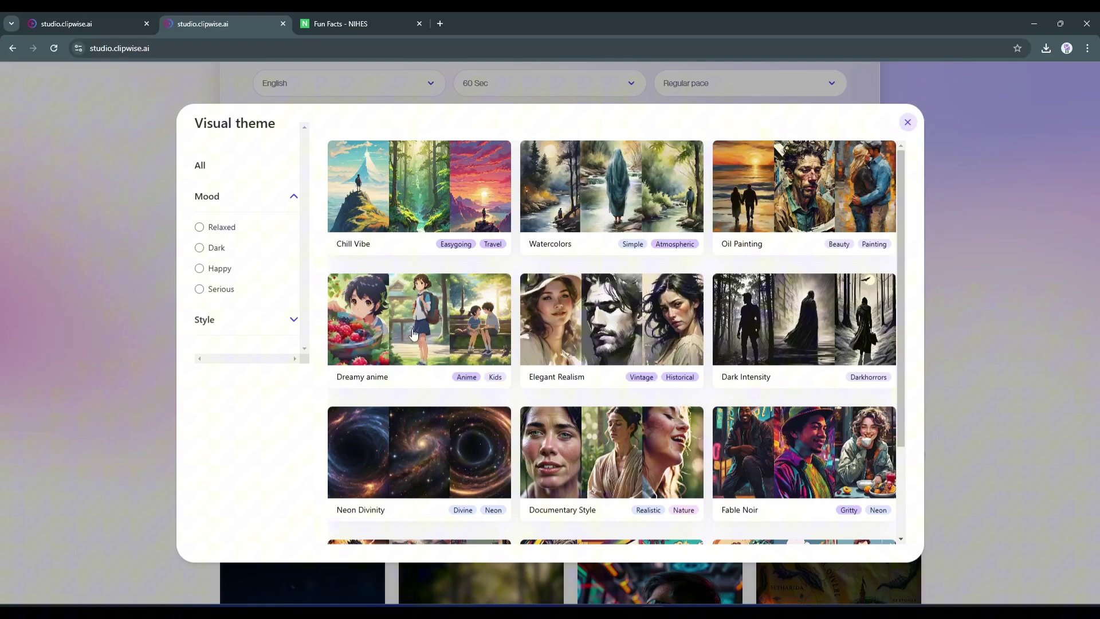
{"action": "left_click", "coordinate": [413, 333]}
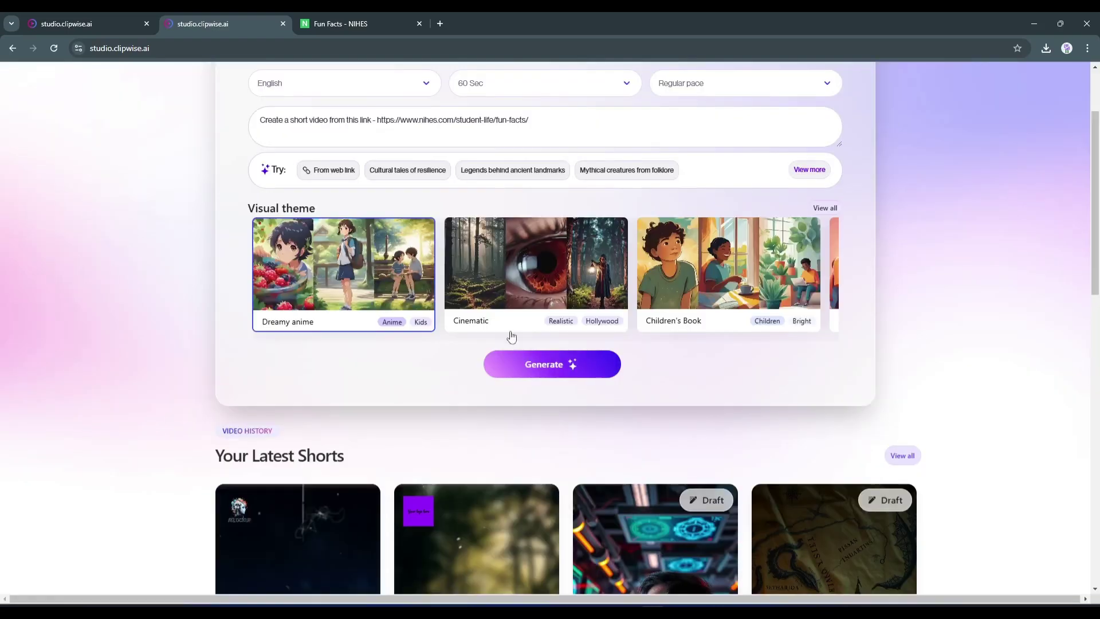
{"action": "left_click", "coordinate": [583, 358]}
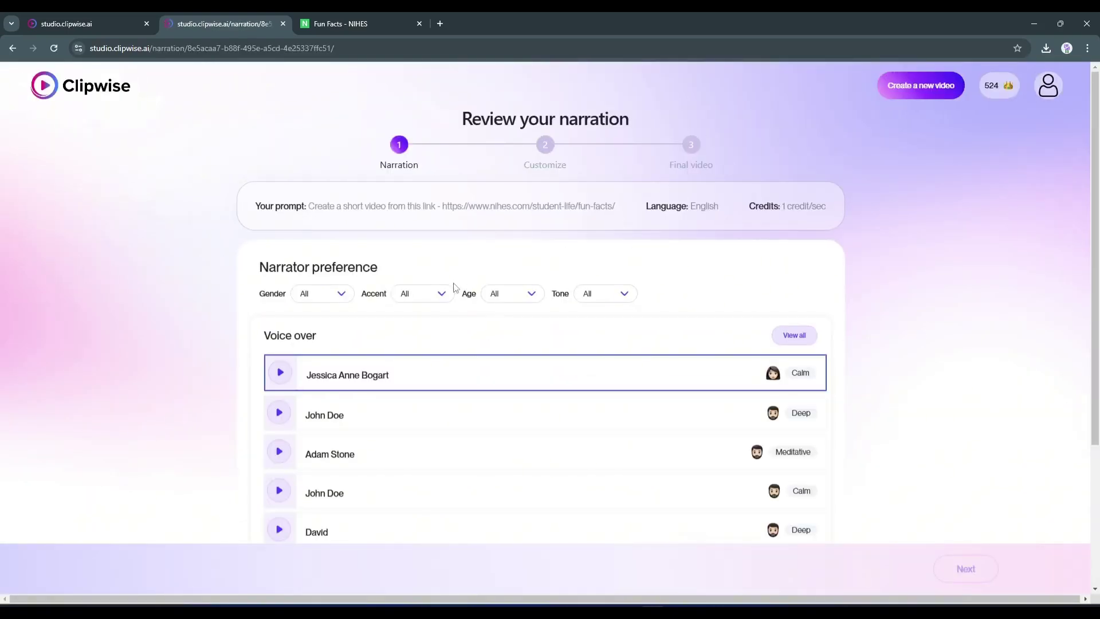
- Choose the Pleasant-toned female Monika Sogam narrator voice
{"action": "left_click", "coordinate": [795, 335]}
{"action": "scroll", "coordinate": [688, 372], "scroll_direction": "down", "scroll_amount": 5}
{"action": "left_click", "coordinate": [720, 485]}
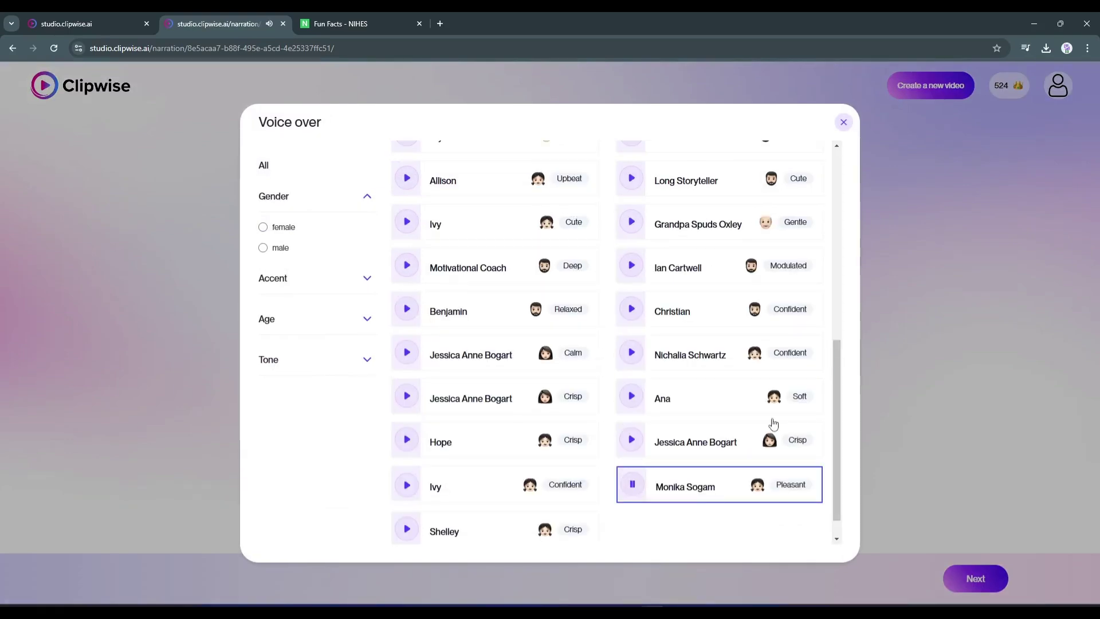
{"action": "key", "text": "Escape"}
- Review the Netherlands script scenes, briefly opening the canal scene's image editor
{"action": "scroll", "coordinate": [576, 347], "scroll_direction": "down", "scroll_amount": 15}
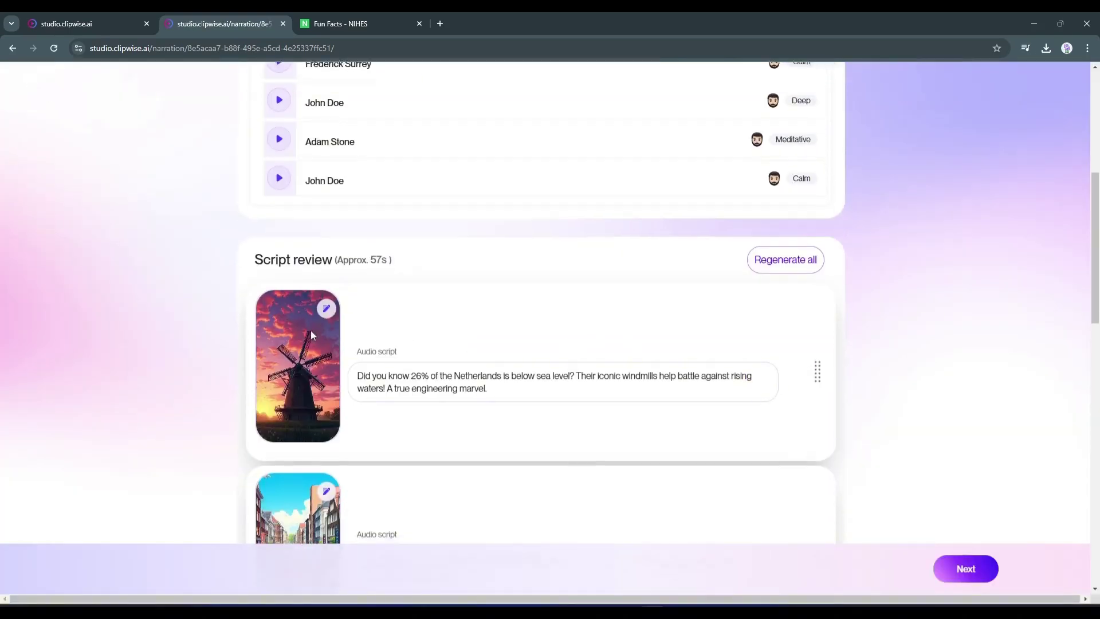
{"action": "scroll", "coordinate": [329, 351], "scroll_direction": "up", "scroll_amount": 4}
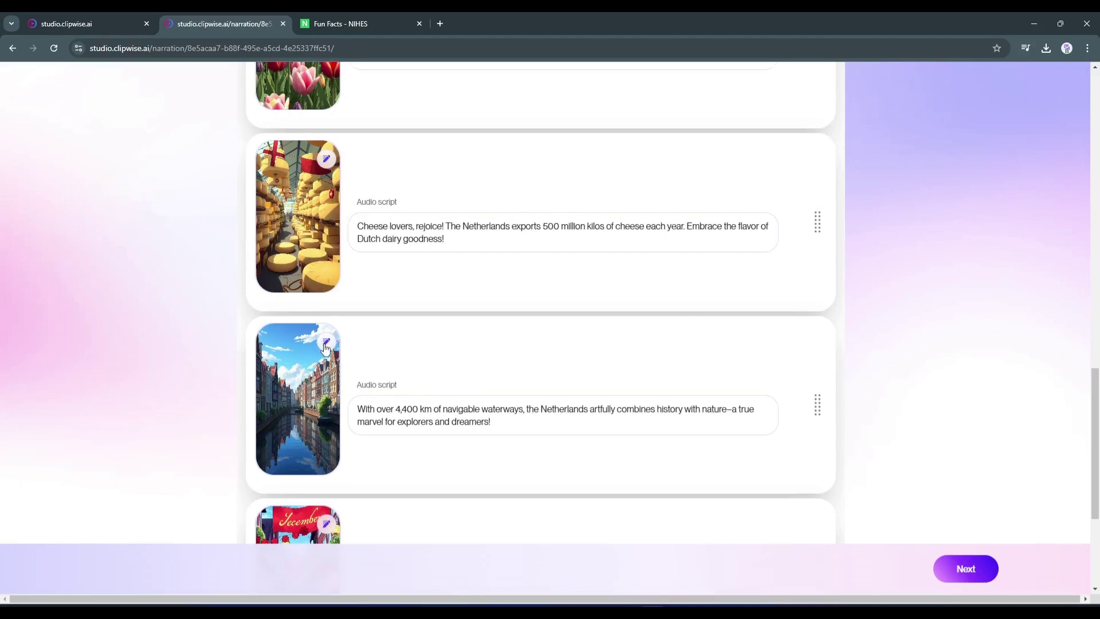
{"action": "left_click", "coordinate": [327, 342]}
{"action": "left_click", "coordinate": [679, 194]}
{"action": "scroll", "coordinate": [788, 420], "scroll_direction": "down", "scroll_amount": 4}
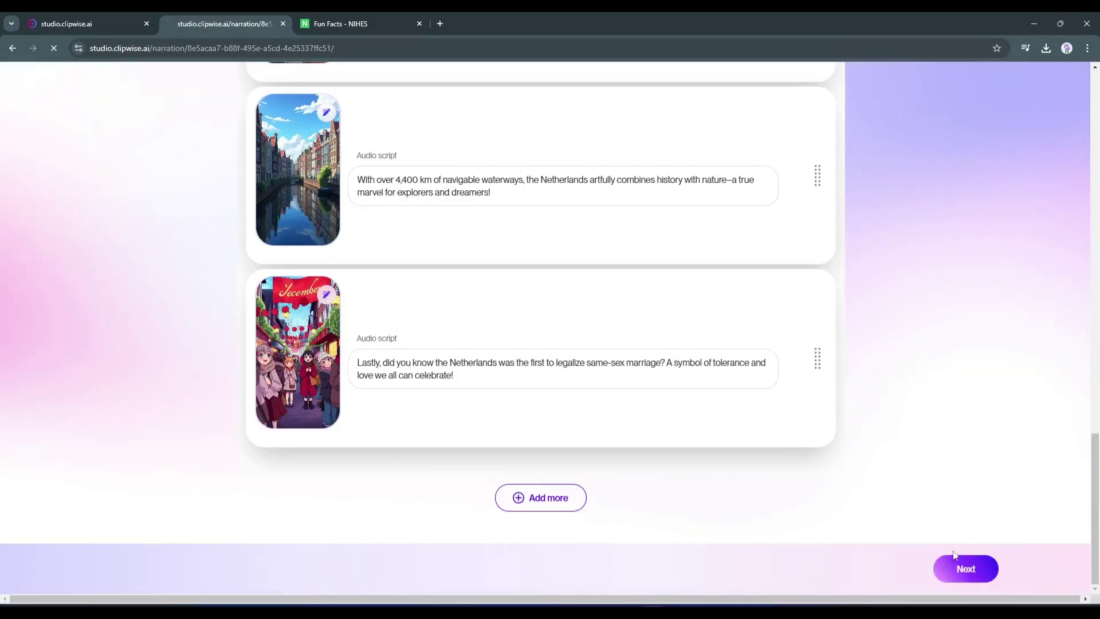
- Browse the background music library by genre on Customize without changing the track
{"action": "left_click", "coordinate": [974, 575]}
{"action": "scroll", "coordinate": [456, 287], "scroll_direction": "down", "scroll_amount": 7}
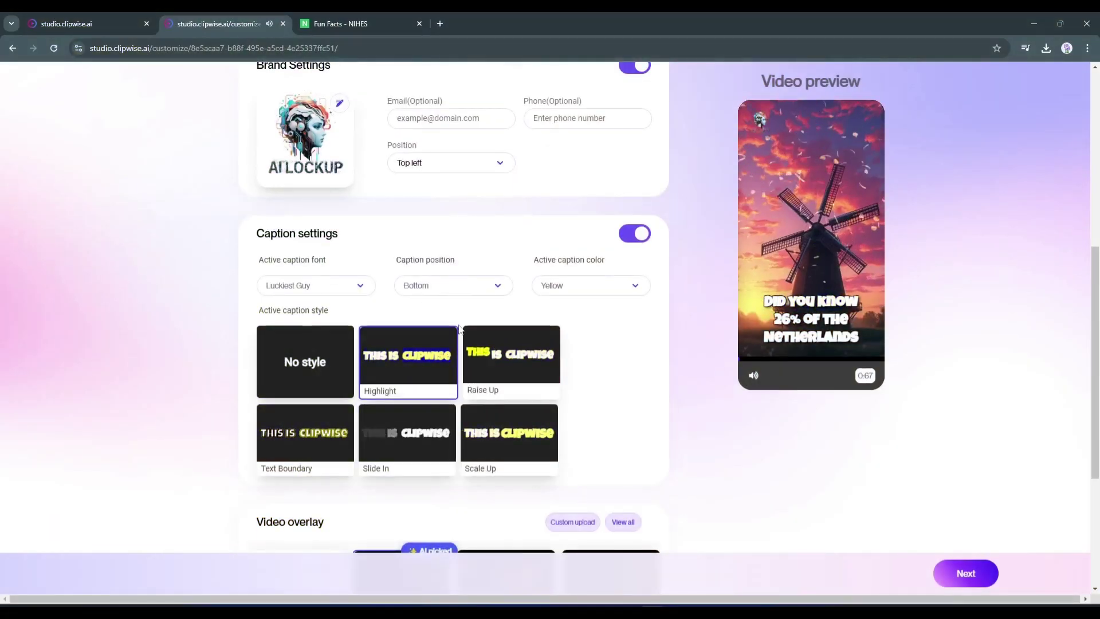
{"action": "scroll", "coordinate": [543, 326], "scroll_direction": "up", "scroll_amount": 3}
{"action": "scroll", "coordinate": [543, 328], "scroll_direction": "down", "scroll_amount": 3}
{"action": "scroll", "coordinate": [648, 444], "scroll_direction": "down", "scroll_amount": 3}
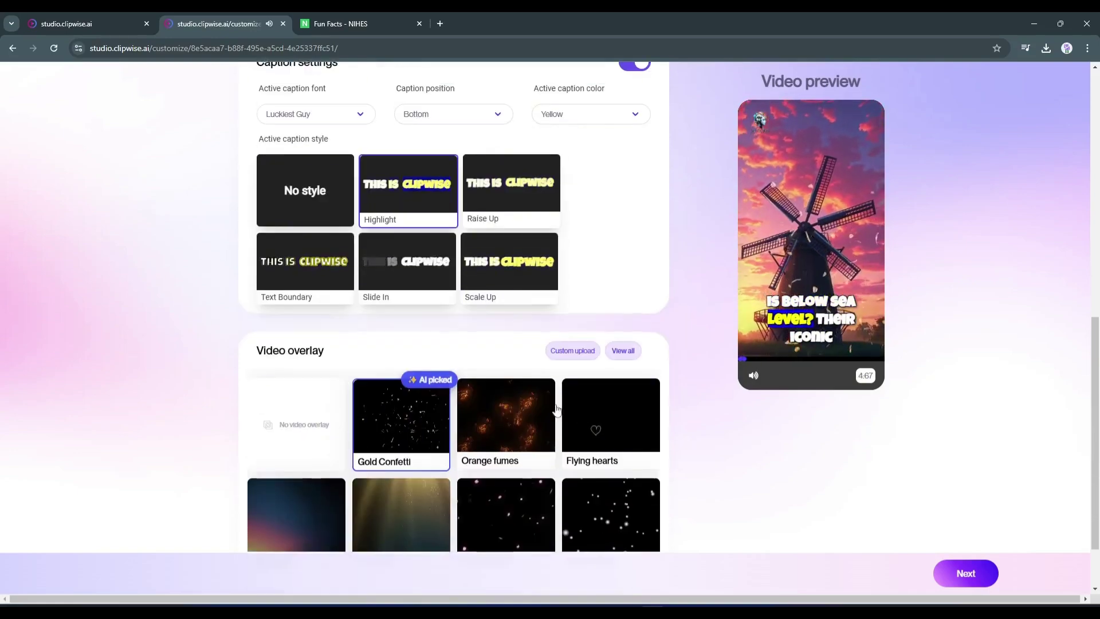
{"action": "scroll", "coordinate": [466, 348], "scroll_direction": "up", "scroll_amount": 10}
{"action": "left_click", "coordinate": [623, 232]}
{"action": "left_click", "coordinate": [144, 115]}
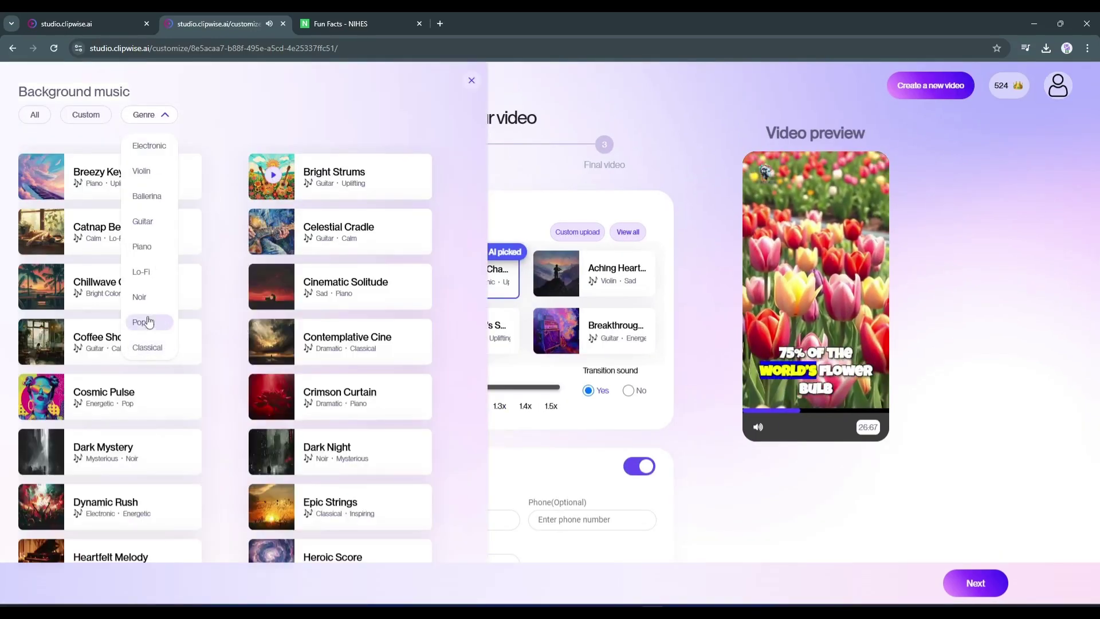
{"action": "left_click", "coordinate": [516, 373]}
- Apply the Rose petals overlay and render the final Netherlands video
{"action": "scroll", "coordinate": [516, 373], "scroll_direction": "down", "scroll_amount": 6}
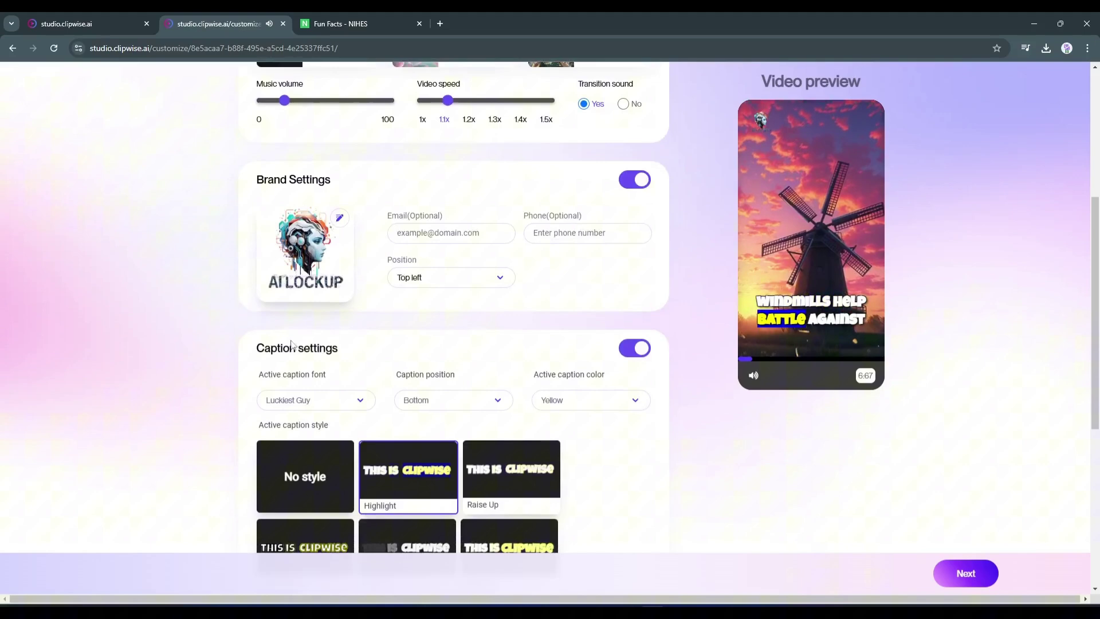
{"action": "scroll", "coordinate": [344, 355], "scroll_direction": "down", "scroll_amount": 5}
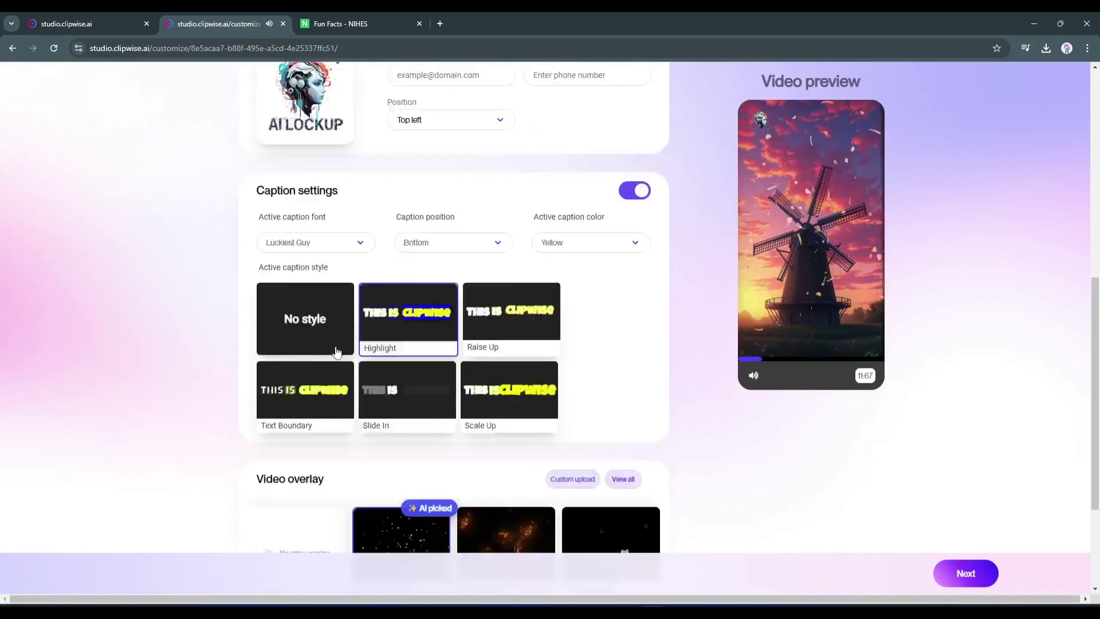
{"action": "left_click", "coordinate": [442, 327]}
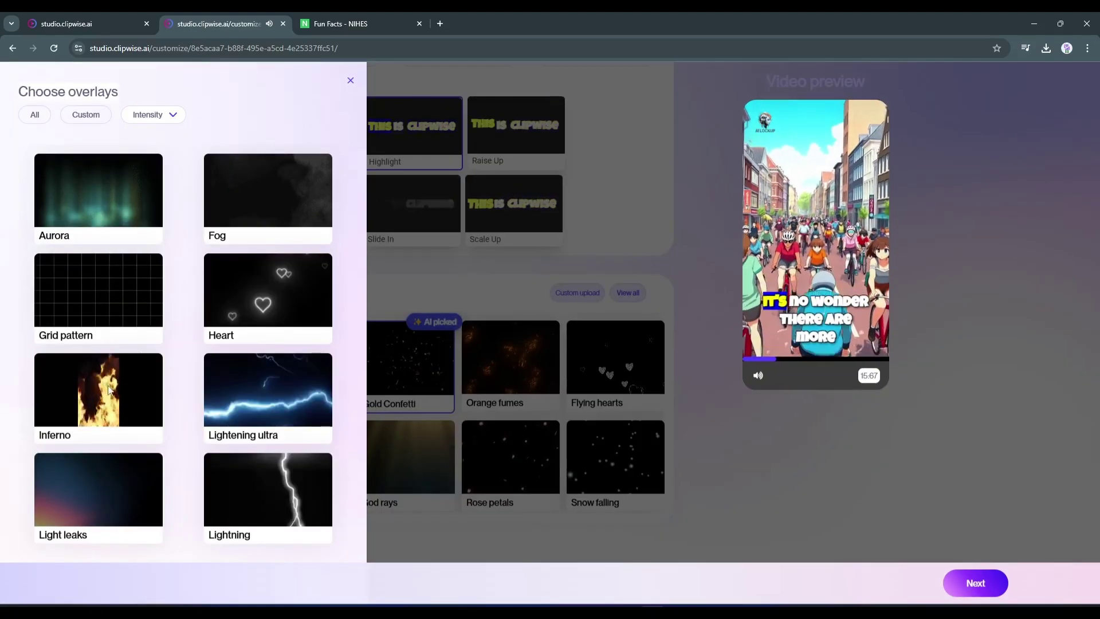
{"action": "left_click", "coordinate": [295, 275]}
{"action": "scroll", "coordinate": [648, 412], "scroll_direction": "up", "scroll_amount": 10}
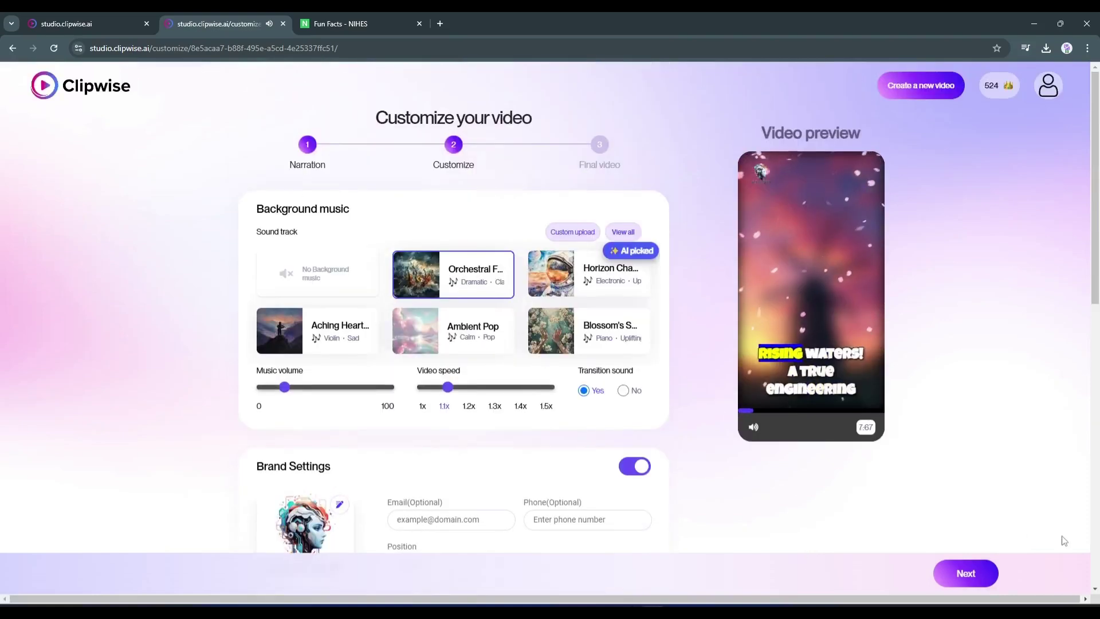
{"action": "left_click", "coordinate": [966, 574]}
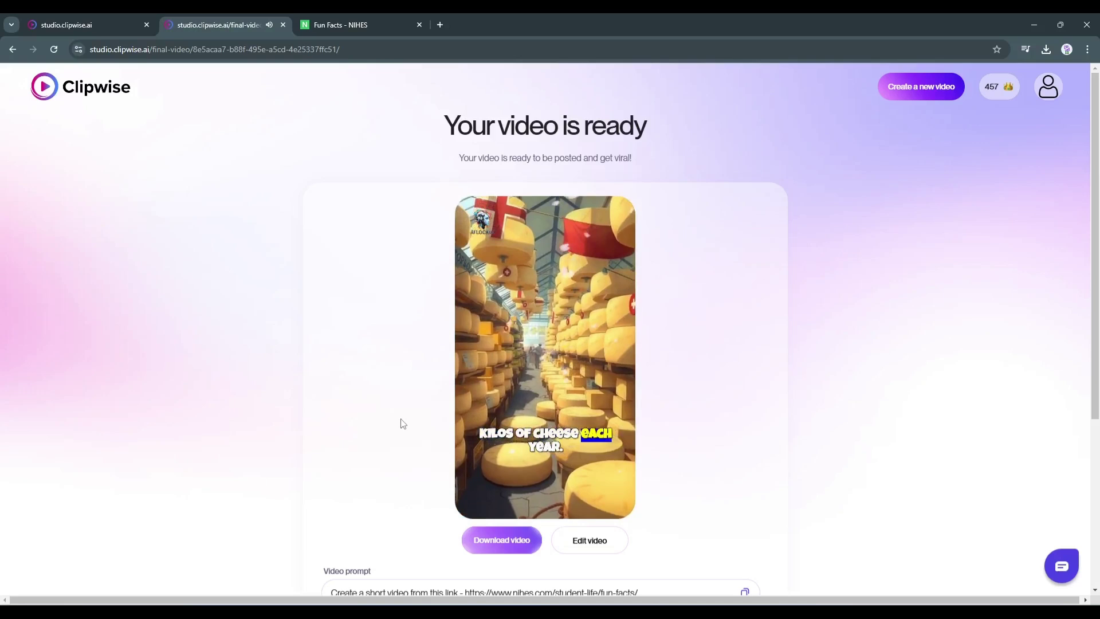
- Minimize the finished-video window to reveal the clipwise.ai landing page
{"action": "left_click", "coordinate": [1029, 20]}
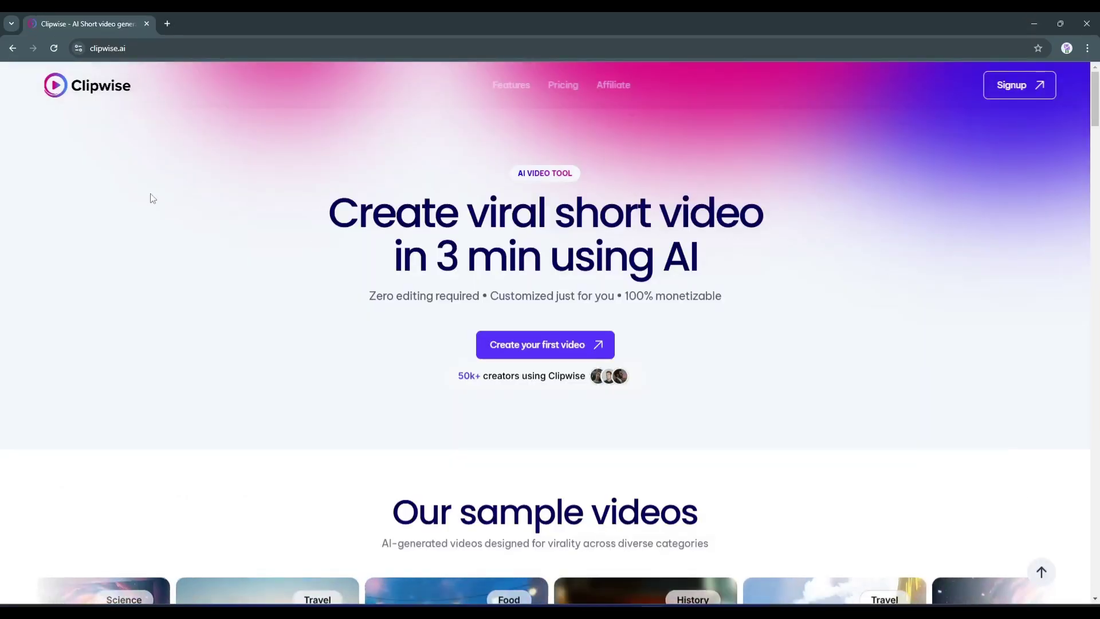
- Scroll the monthly plan cards and highlight Creator's 80 premium videos
{"action": "scroll", "coordinate": [571, 279], "scroll_direction": "down", "scroll_amount": 3}
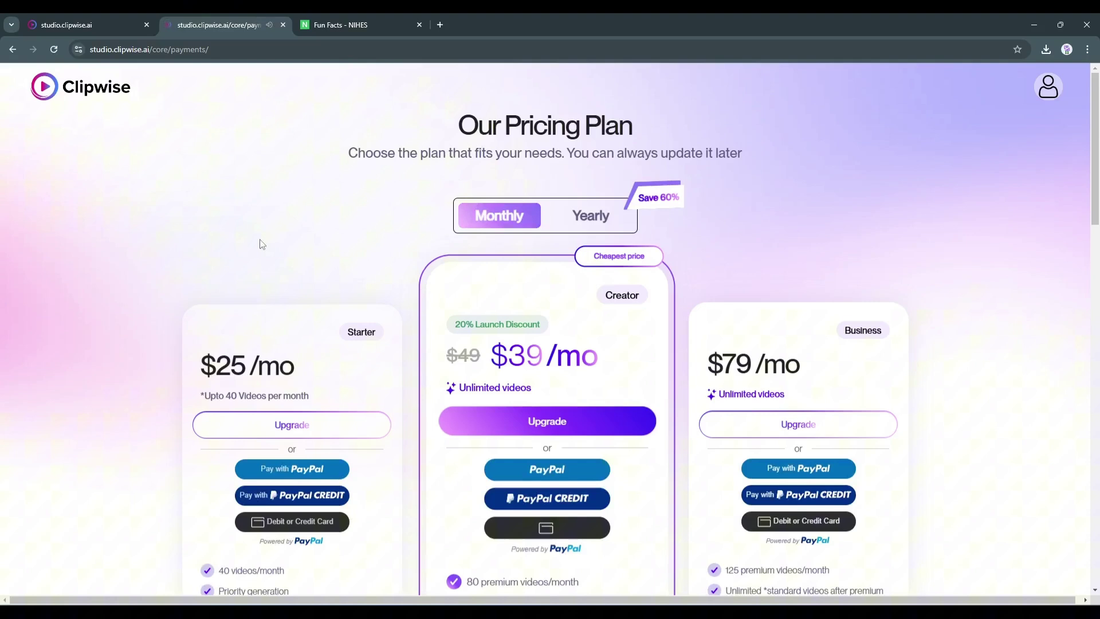
{"action": "scroll", "coordinate": [263, 245], "scroll_direction": "down", "scroll_amount": 1}
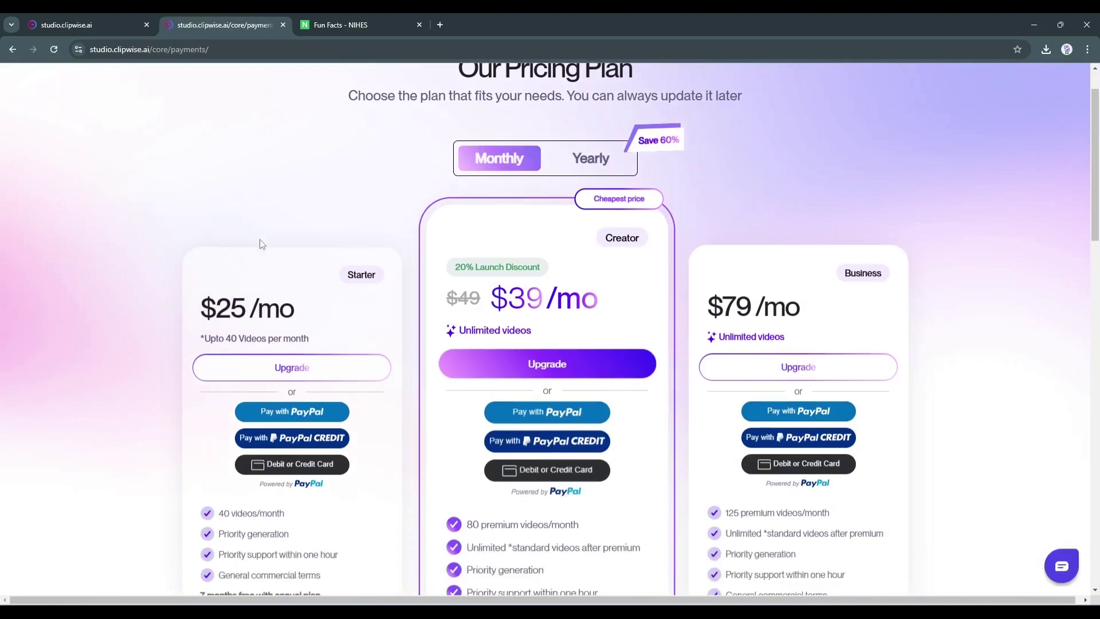
{"action": "scroll", "coordinate": [231, 246], "scroll_direction": "up", "scroll_amount": 1}
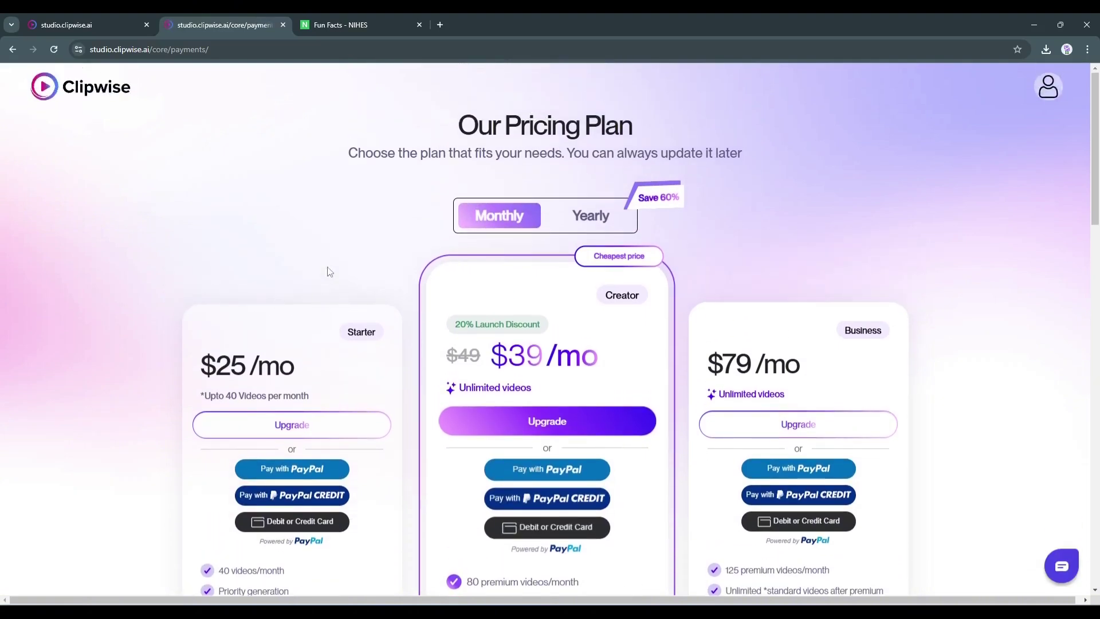
{"action": "scroll", "coordinate": [294, 308], "scroll_direction": "down", "scroll_amount": 1}
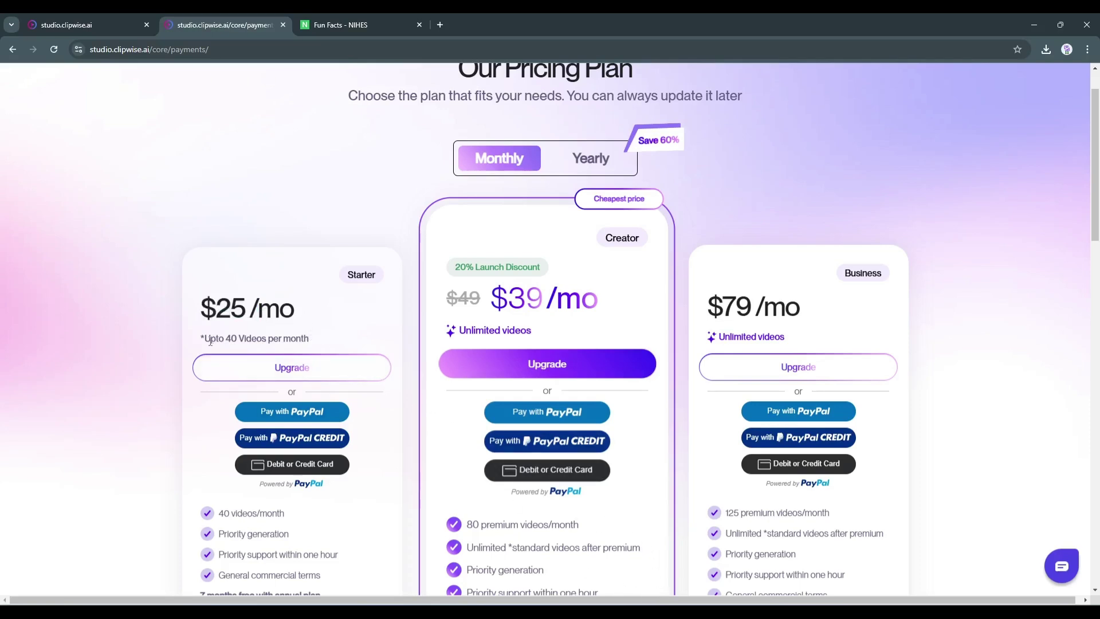
{"action": "scroll", "coordinate": [287, 355], "scroll_direction": "down", "scroll_amount": 1}
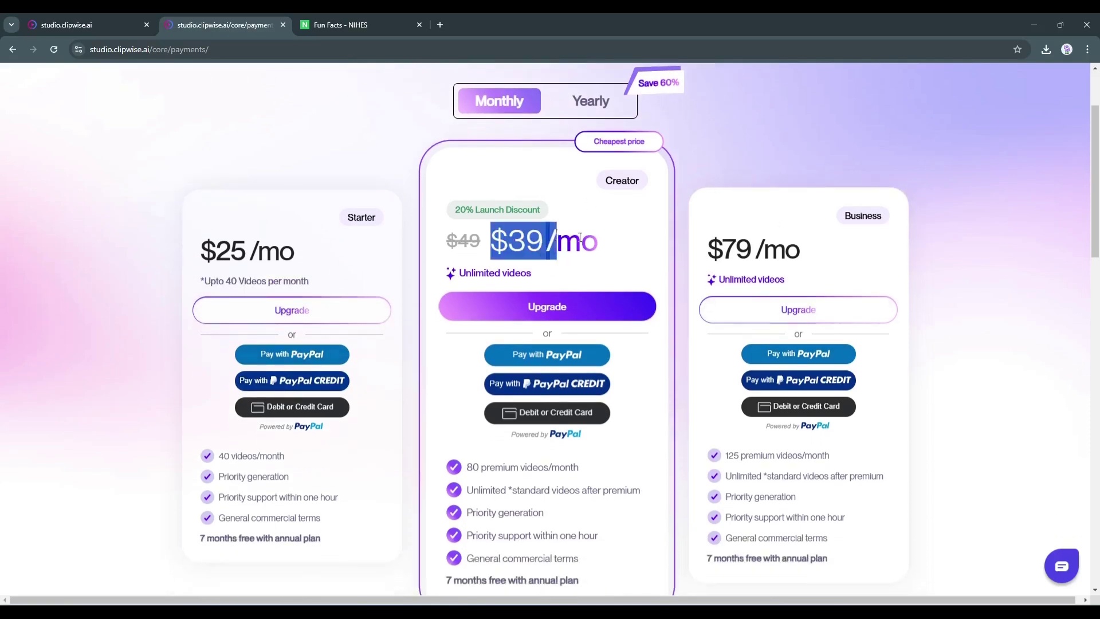
{"action": "scroll", "coordinate": [508, 298], "scroll_direction": "down", "scroll_amount": 2}
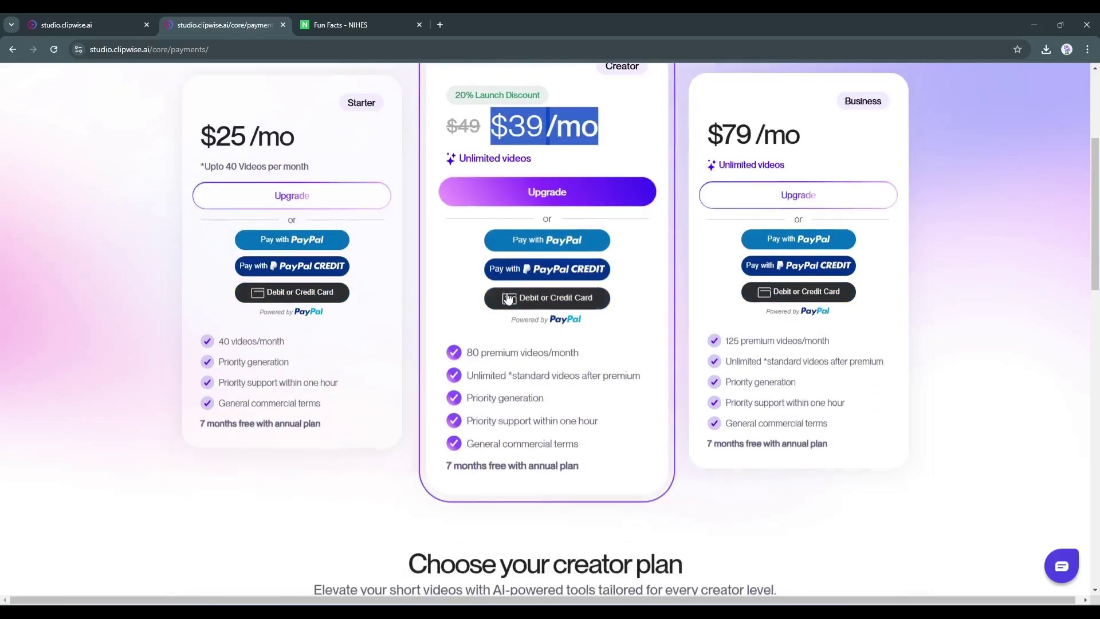
{"action": "double_click", "coordinate": [468, 352]}
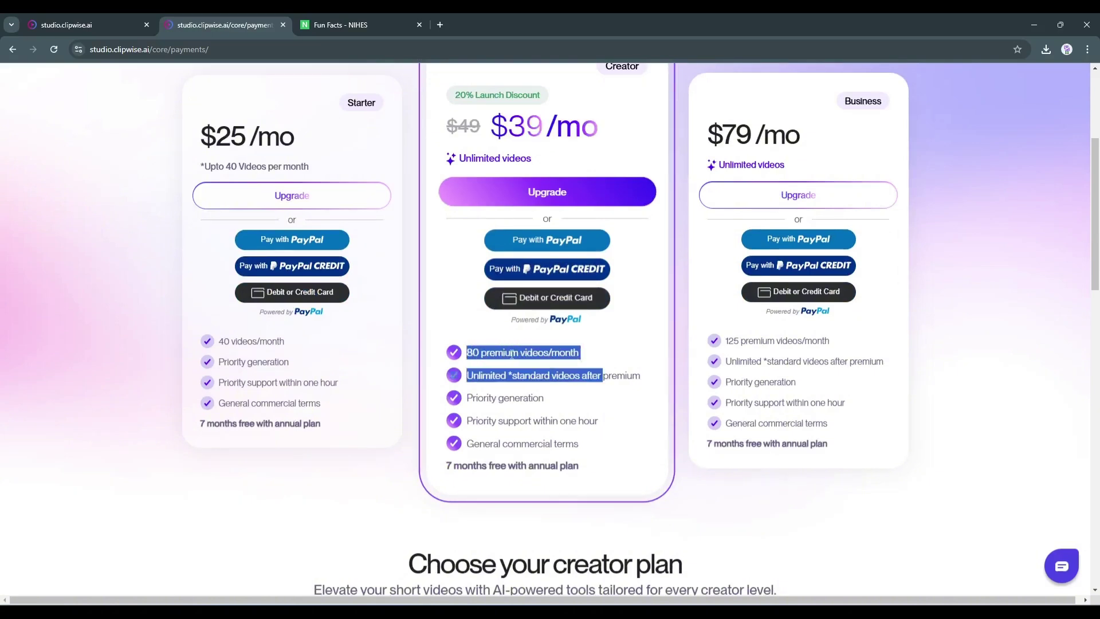
{"action": "left_click", "coordinate": [512, 353]}
- Highlight the Business plan's 125 premium videos
{"action": "scroll", "coordinate": [542, 338], "scroll_direction": "up", "scroll_amount": 2}
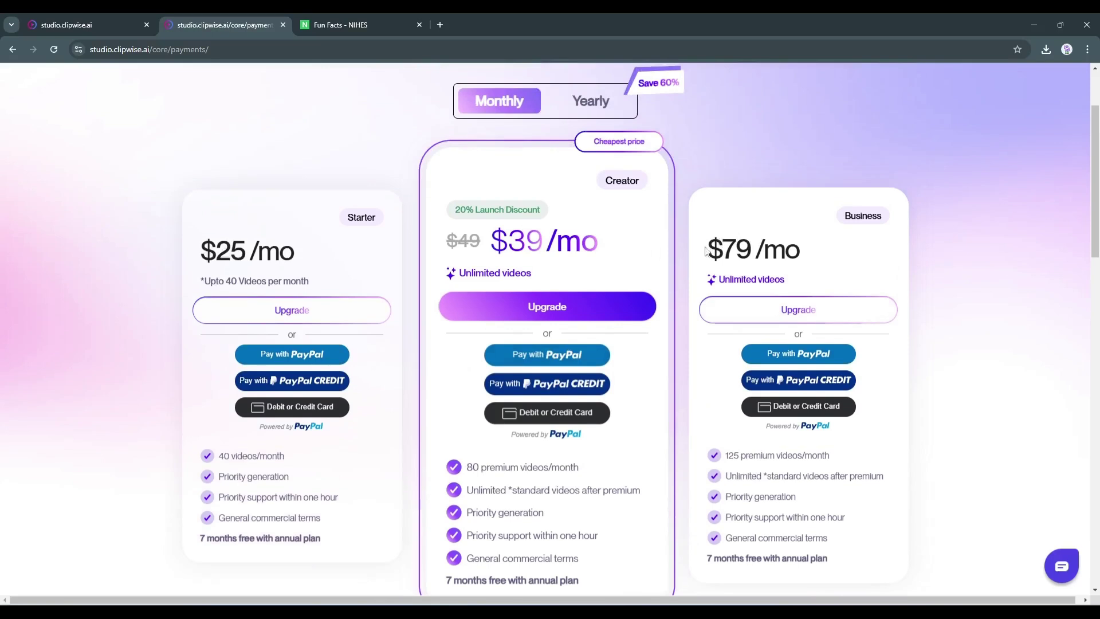
{"action": "scroll", "coordinate": [753, 346], "scroll_direction": "down", "scroll_amount": 1}
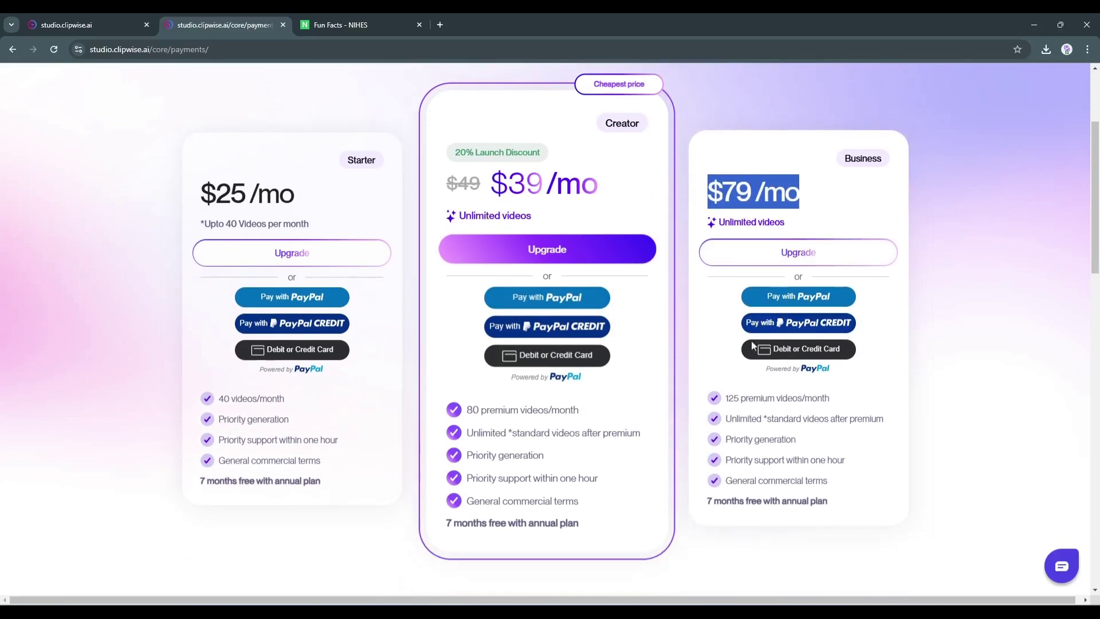
{"action": "double_click", "coordinate": [728, 398]}
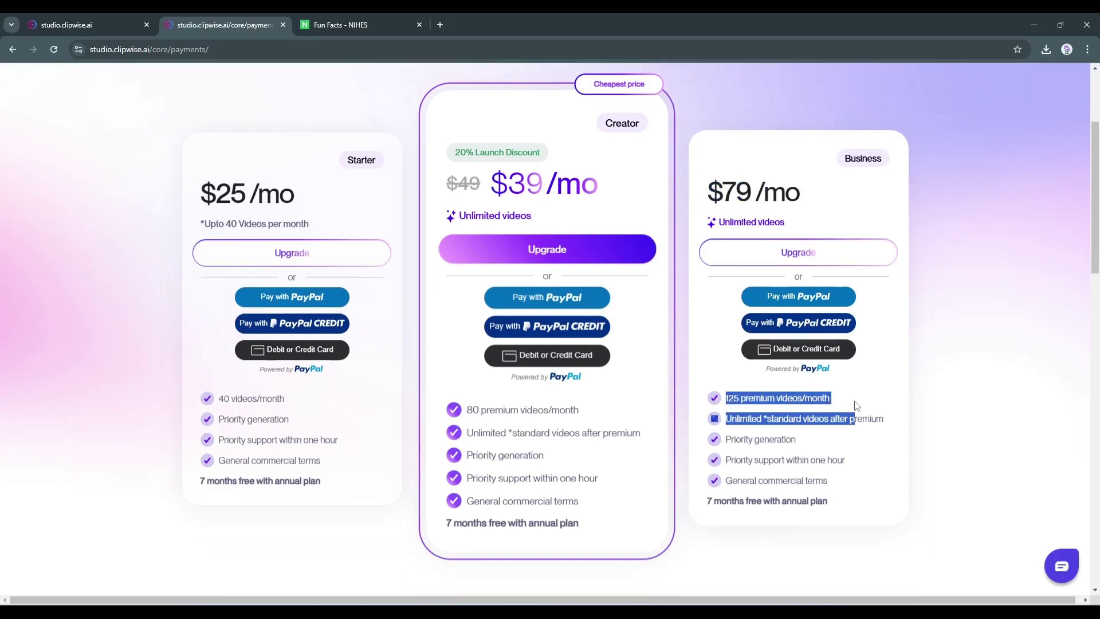
{"action": "left_click", "coordinate": [811, 395]}
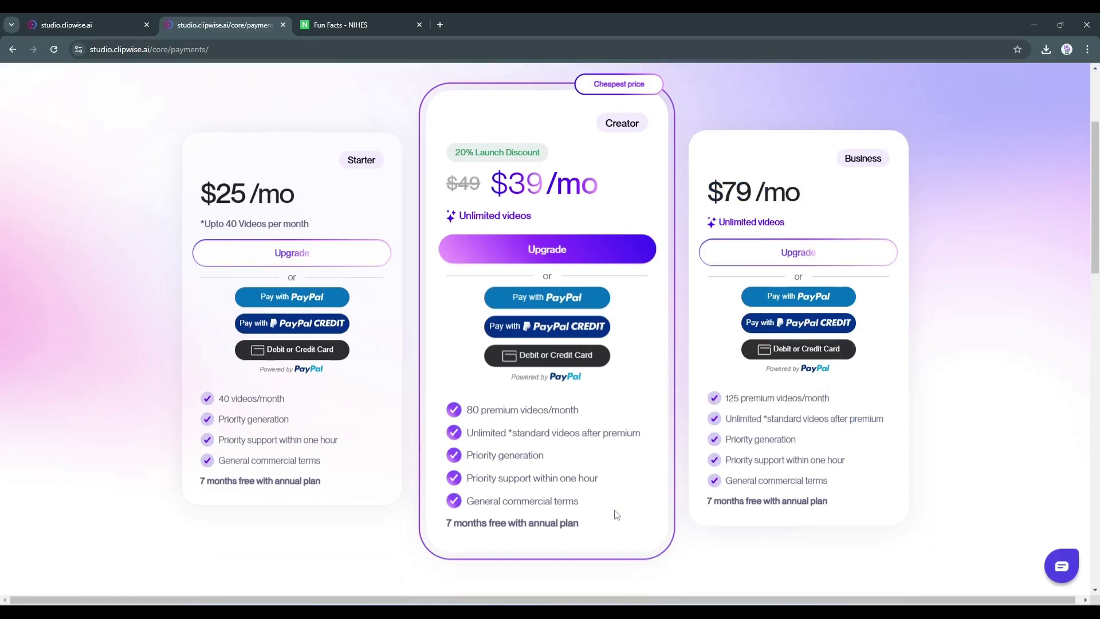
{"action": "scroll", "coordinate": [596, 528], "scroll_direction": "up", "scroll_amount": 3}
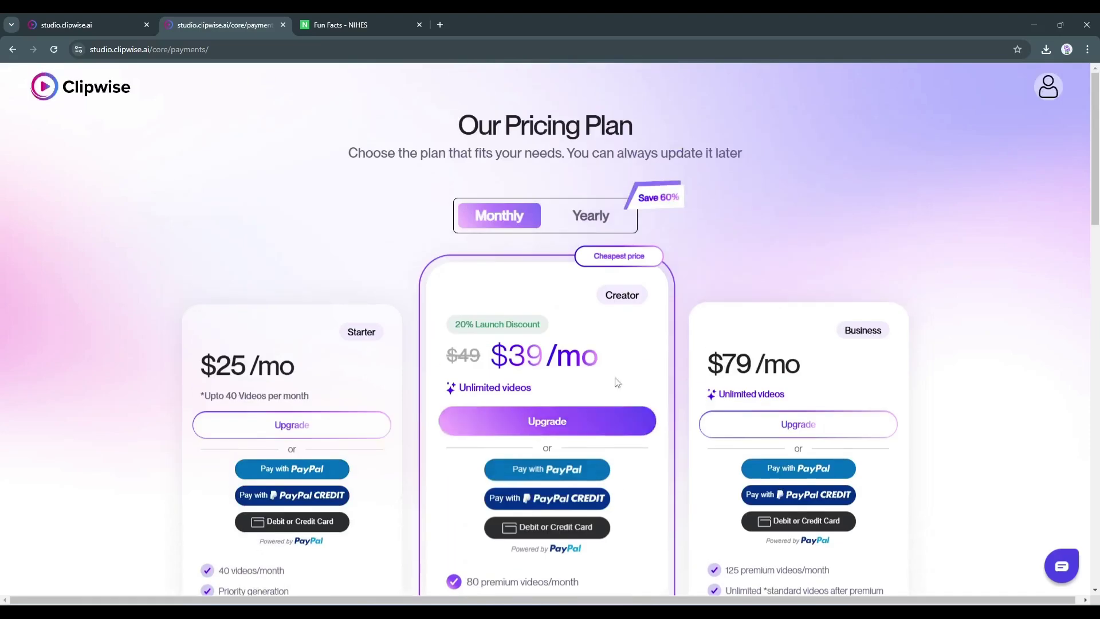
- Switch to yearly billing ($10, $20, $32/mo) and scroll to the comparison table
{"action": "left_click", "coordinate": [591, 217]}
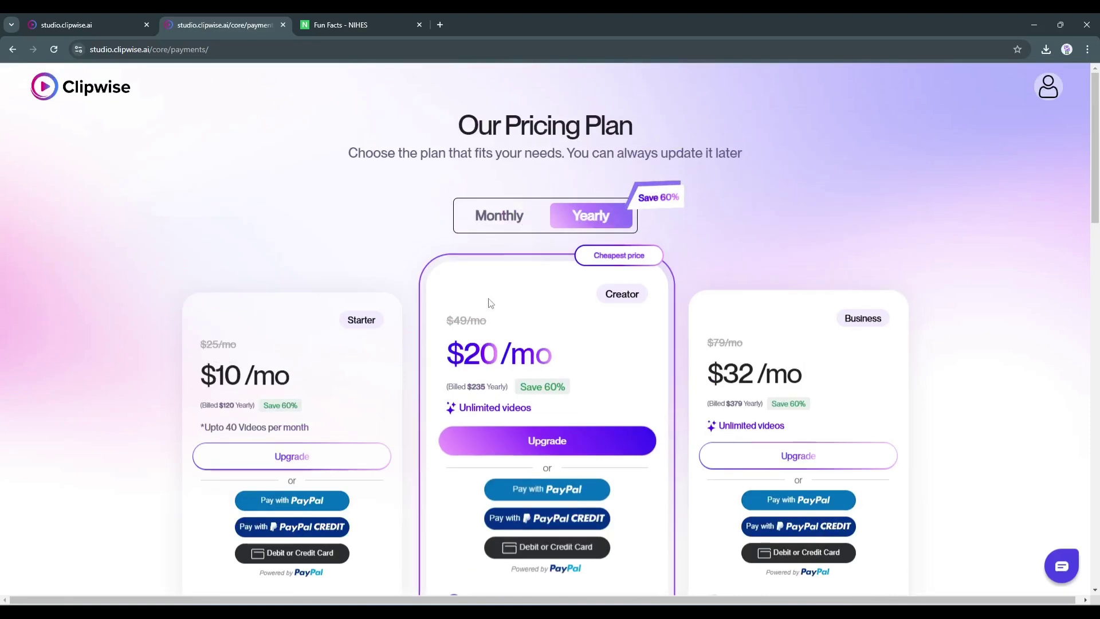
{"action": "scroll", "coordinate": [293, 342], "scroll_direction": "down", "scroll_amount": 1}
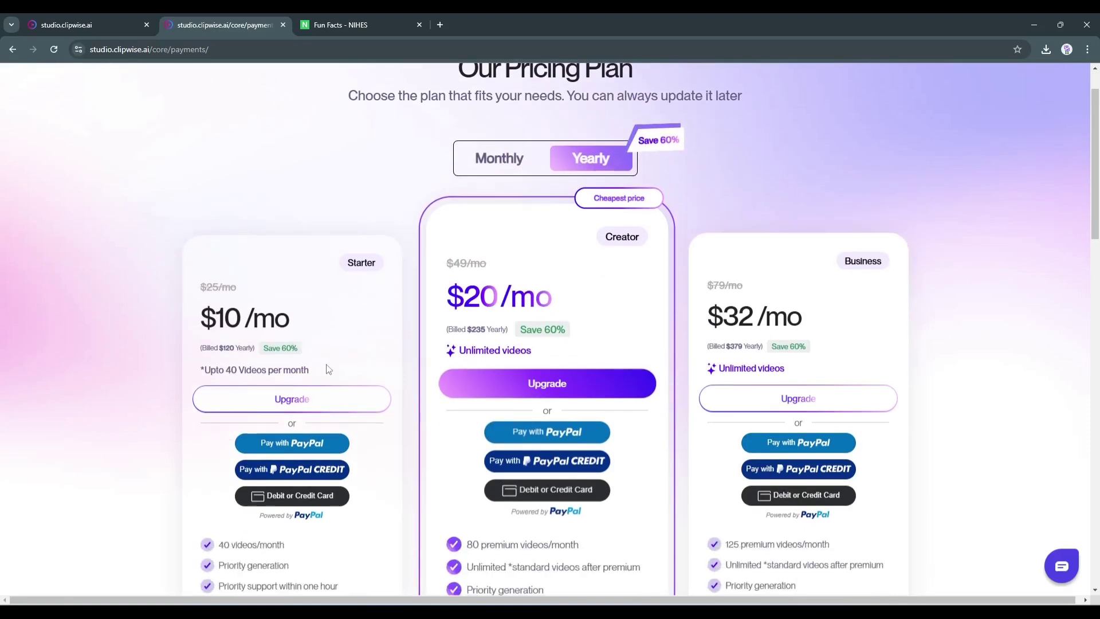
{"action": "scroll", "coordinate": [592, 285], "scroll_direction": "down", "scroll_amount": 3}
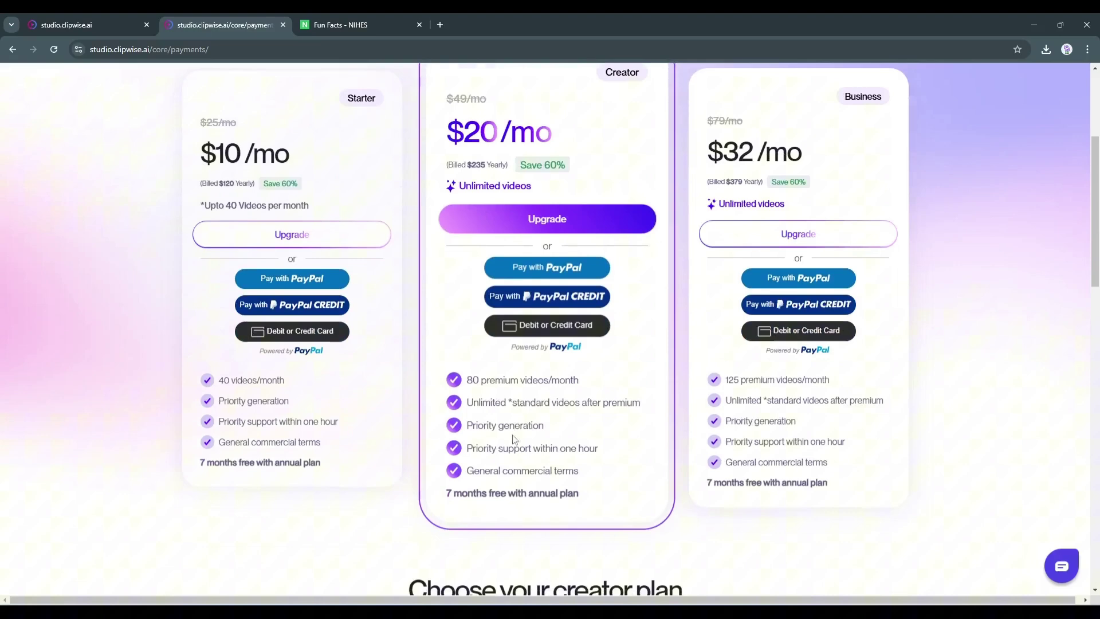
{"action": "left_click_drag", "start_coordinate": [470, 375], "coordinate": [605, 396]}
{"action": "left_click", "coordinate": [596, 401]}
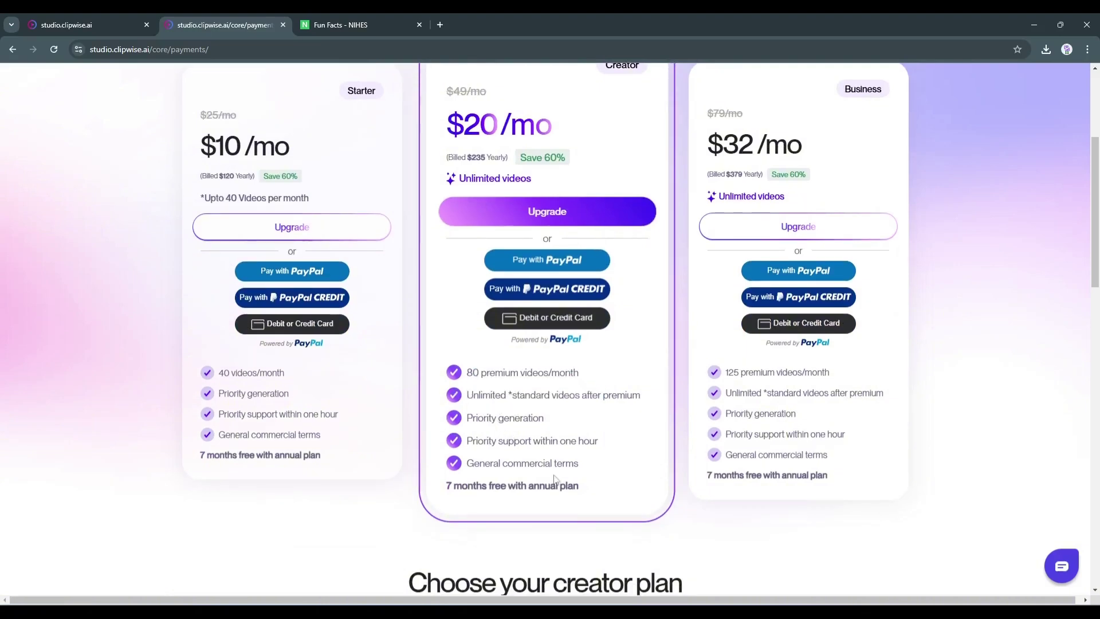
{"action": "scroll", "coordinate": [564, 492], "scroll_direction": "down", "scroll_amount": 4}
{"action": "scroll", "coordinate": [563, 493], "scroll_direction": "down", "scroll_amount": 4}
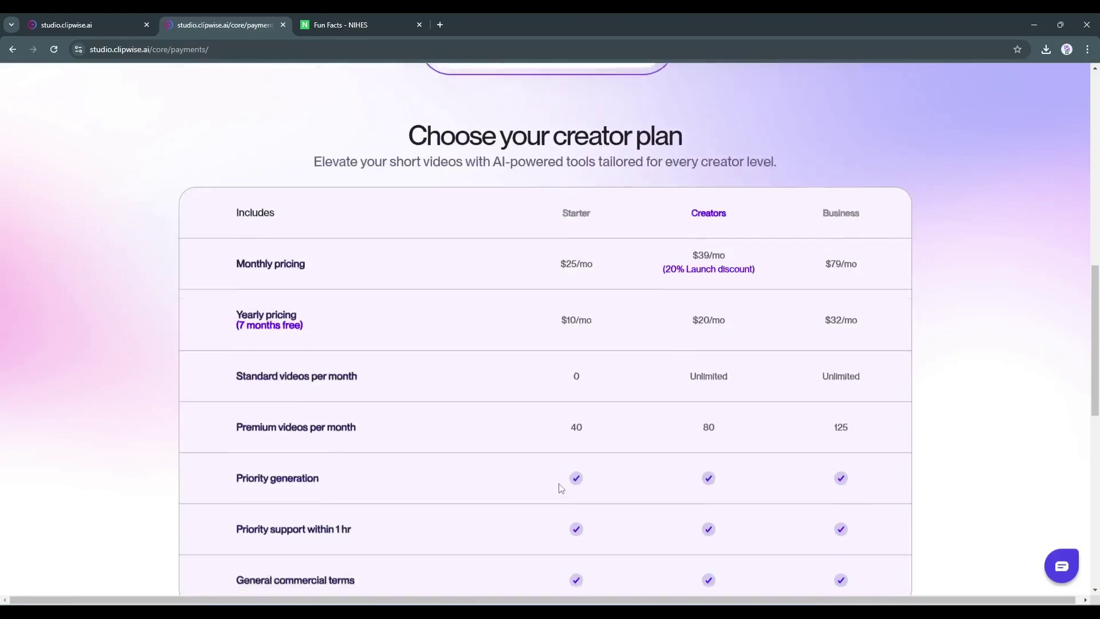